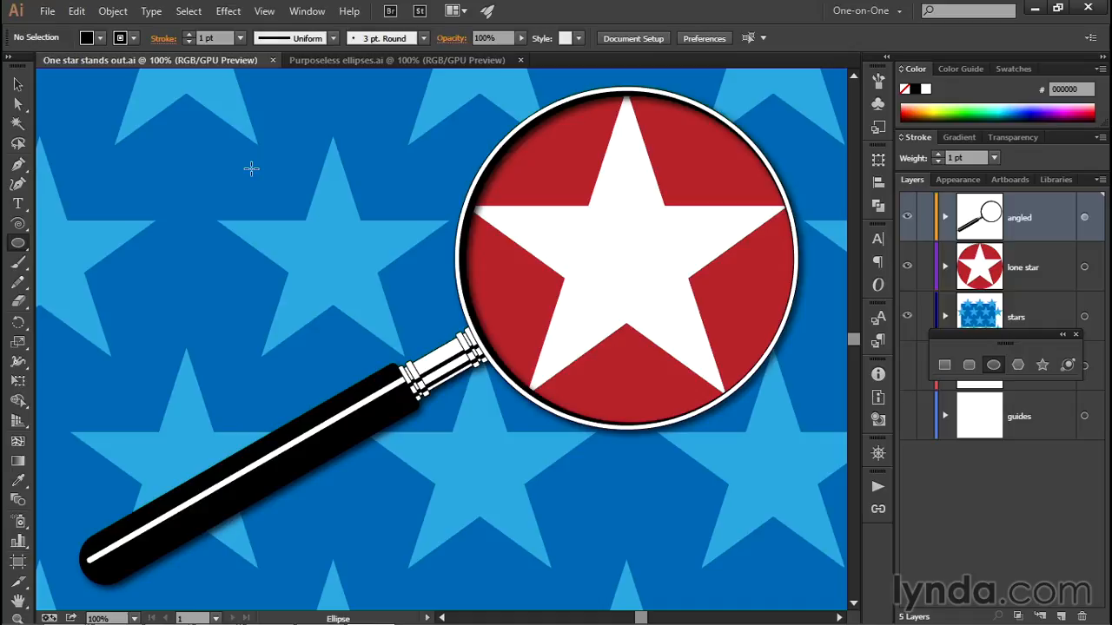
# Step: Switch to the Purposeless ellipses.ai document and delete all of its circles
pyautogui.hotkey('ctrl', 'Tab')
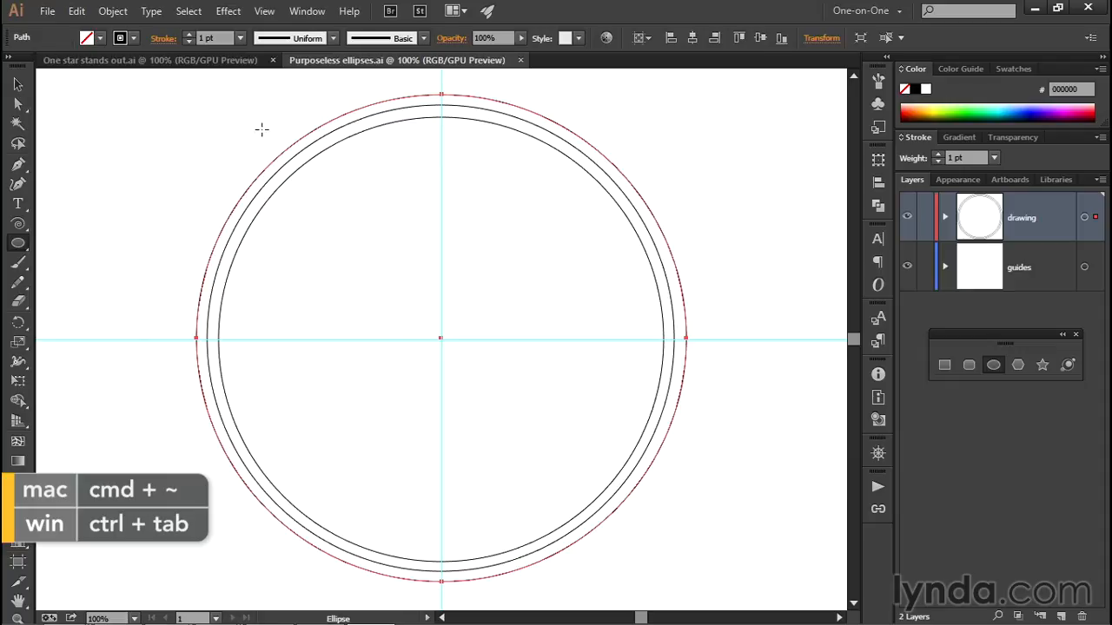
pyautogui.click(189, 12)
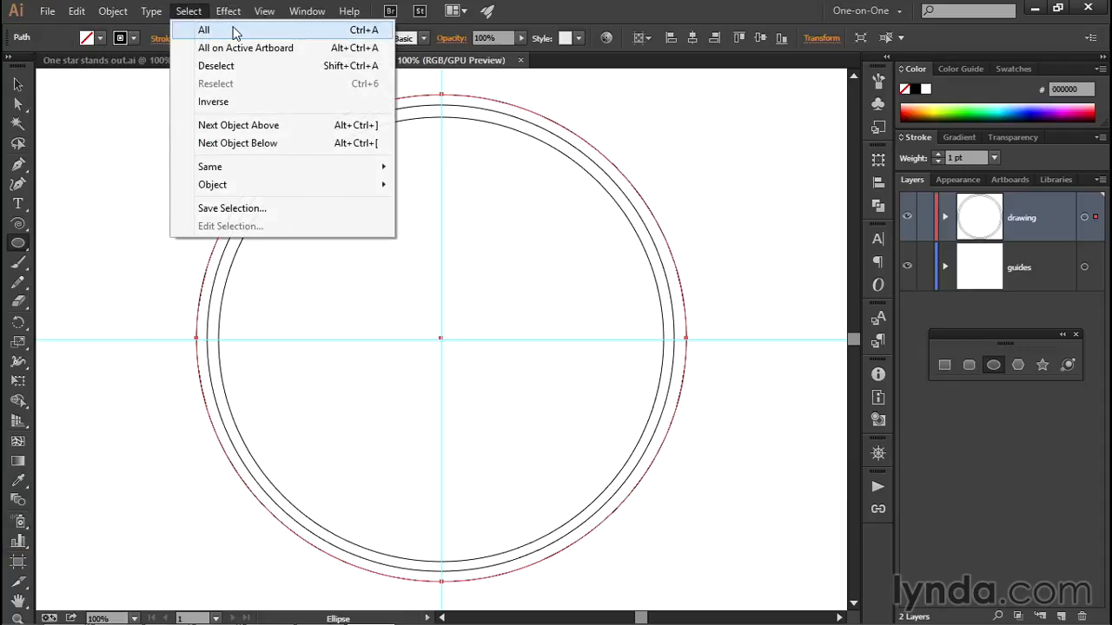
pyautogui.click(203, 31)
pyautogui.press('Delete')
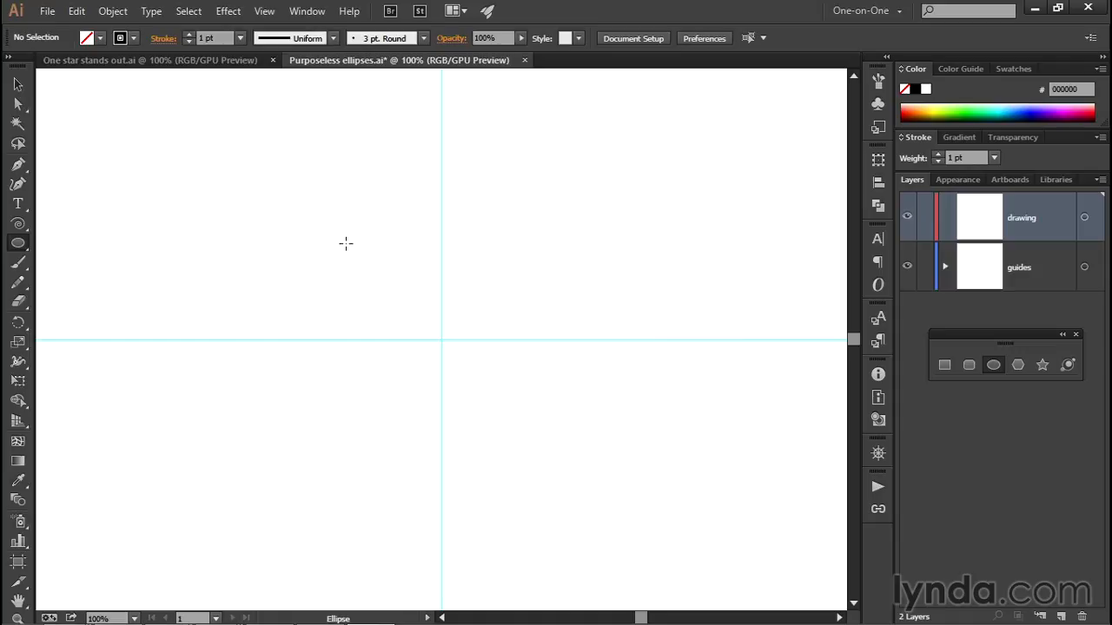
# Step: Unlock the guides in the document
pyautogui.click(264, 11)
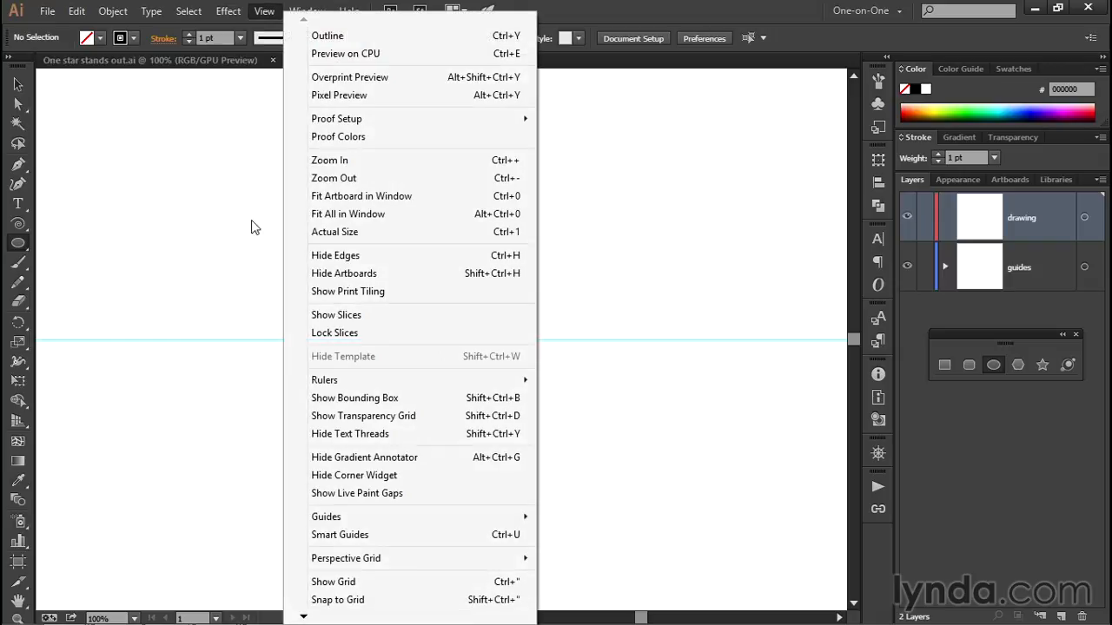
pyautogui.moveTo(442, 519)
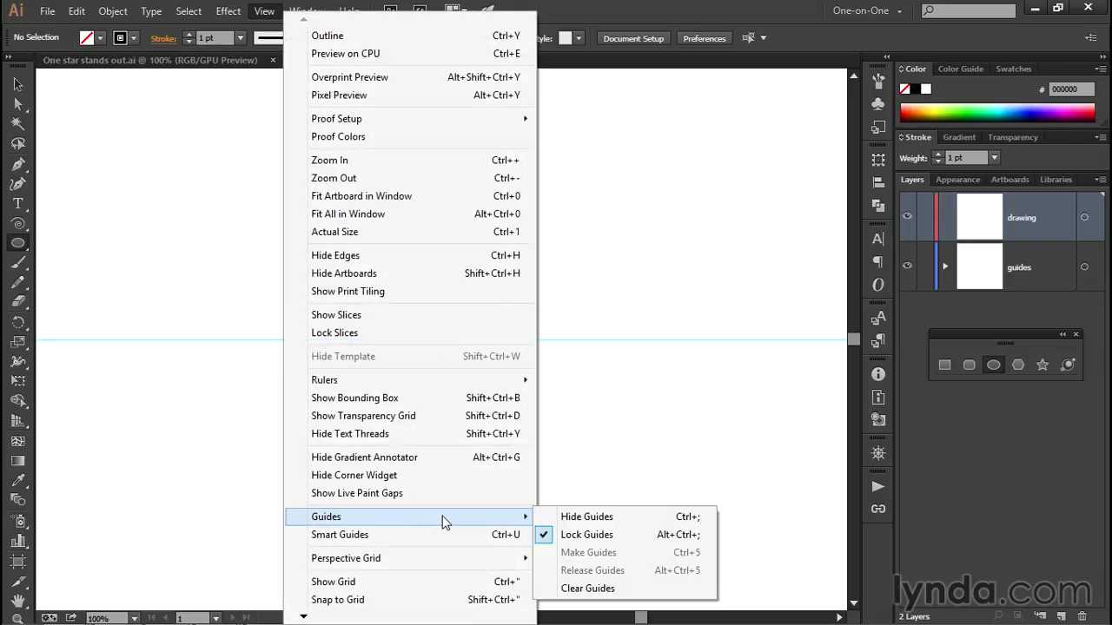
pyautogui.click(634, 539)
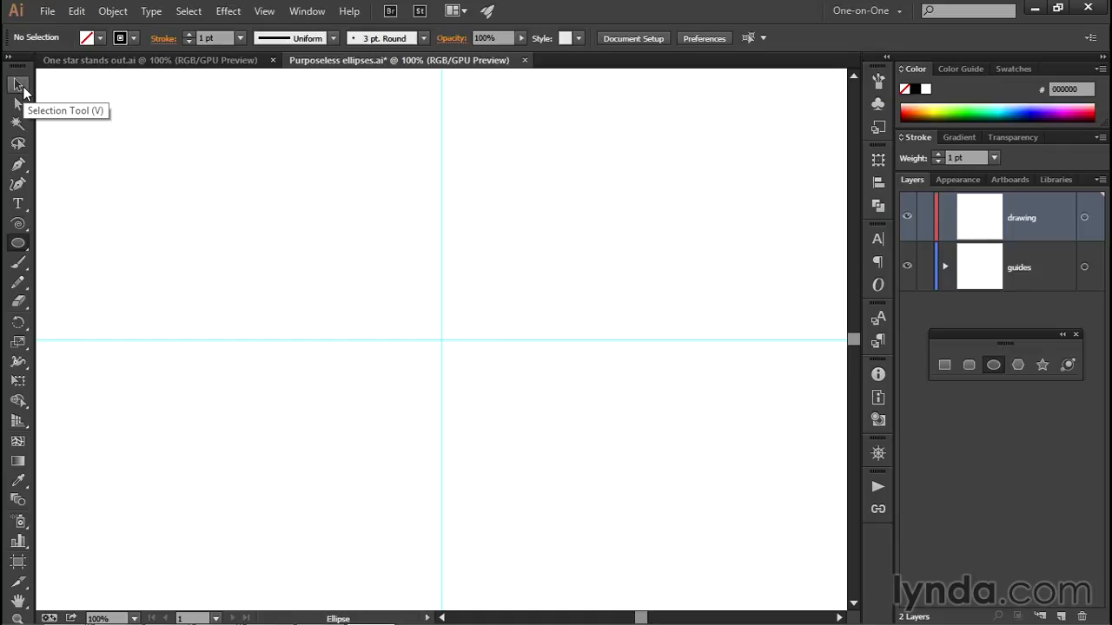
# Step: Make a copy of the vertical center guide, offset -30 pt horizontally
pyautogui.click(22, 87)
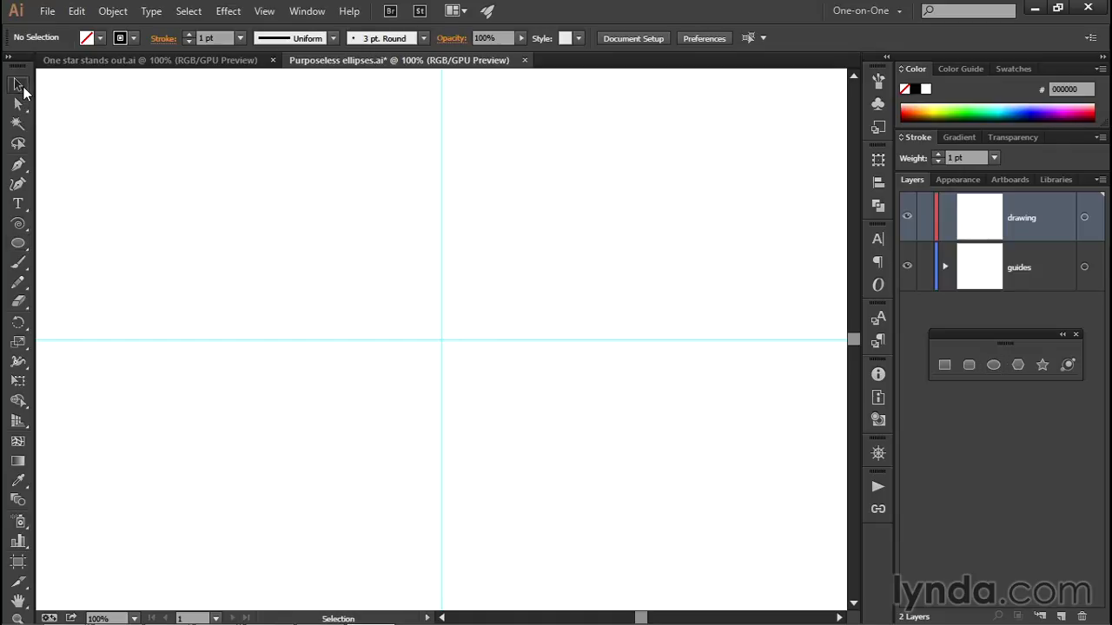
pyautogui.click(440, 243)
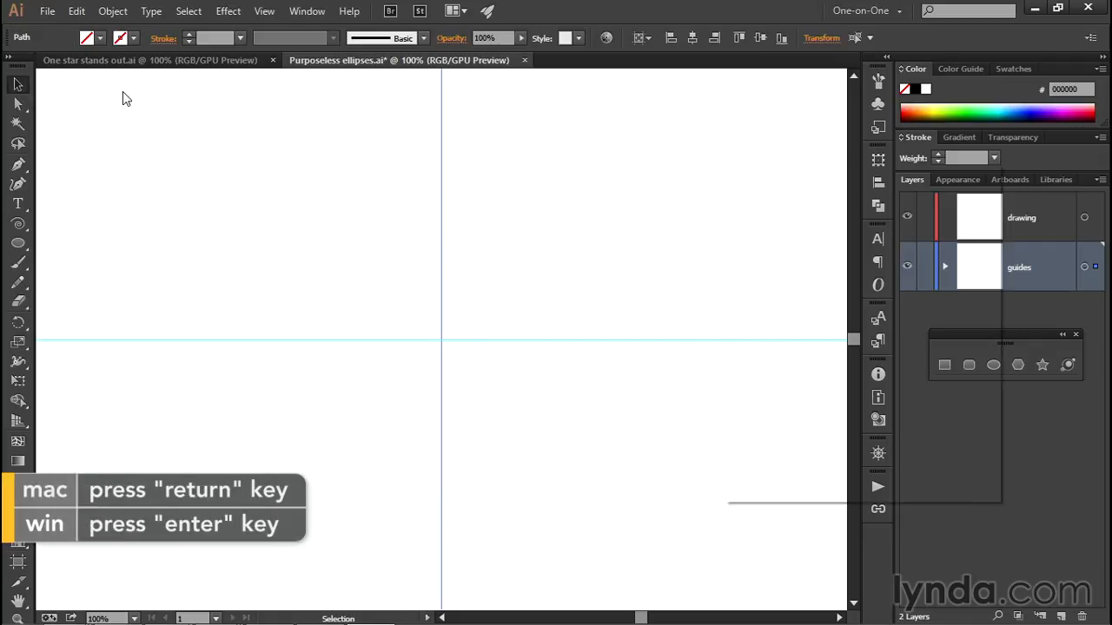
pyautogui.press('Return')
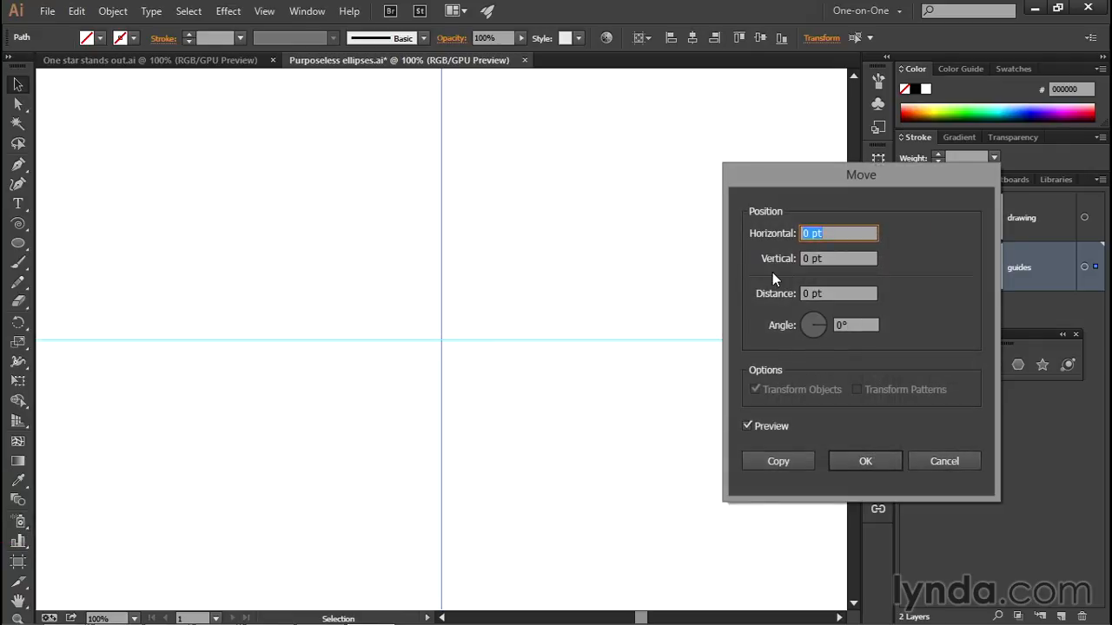
pyautogui.write('-30')
pyautogui.press('Tab')
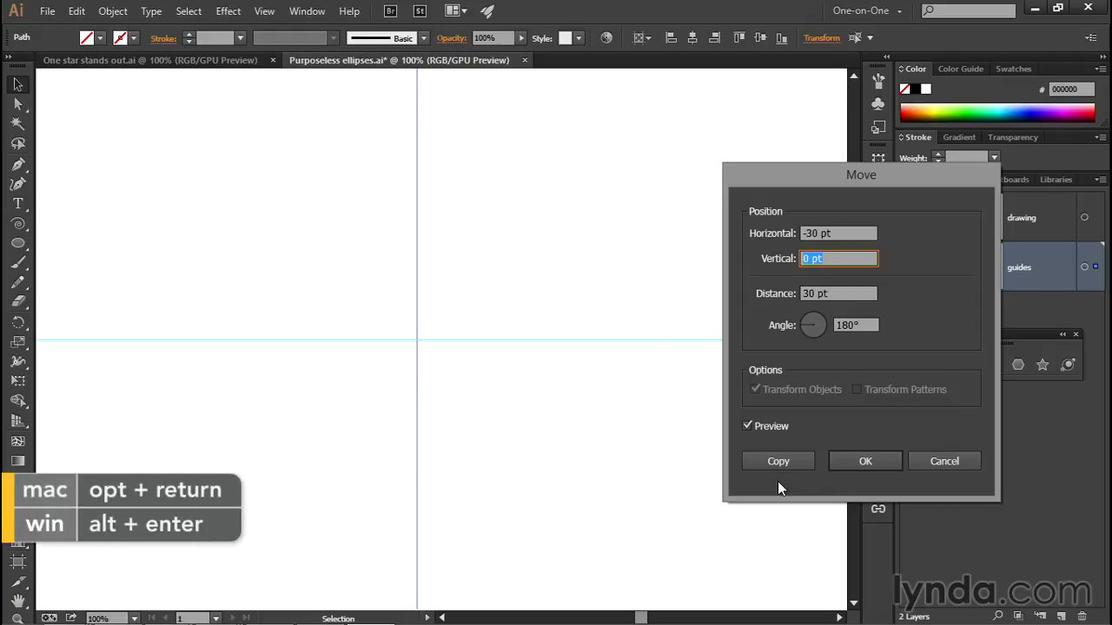
pyautogui.hotkey('alt', 'Return')
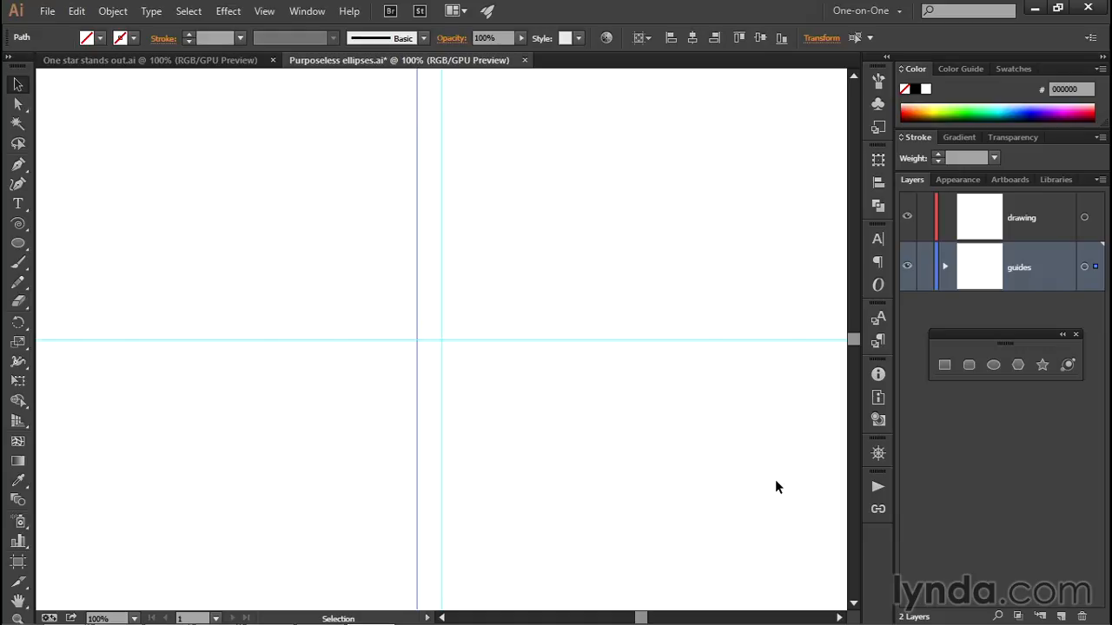
# Step: Make a copy of the original vertical center guide, offset 280 pt horizontally, and deselect it
pyautogui.click(441, 408)
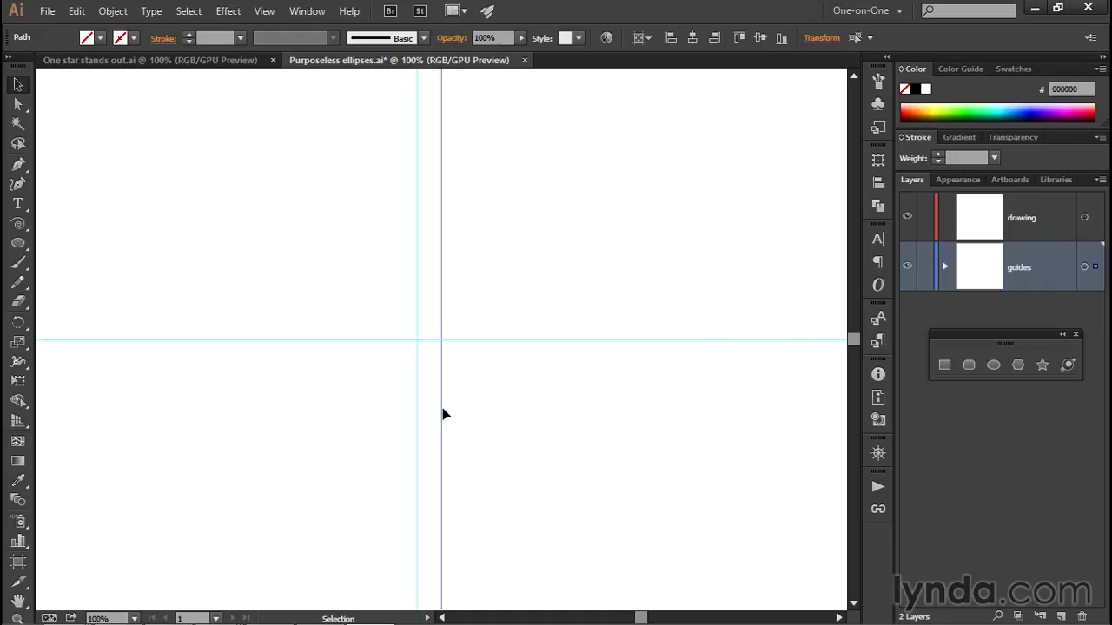
pyautogui.press('Return')
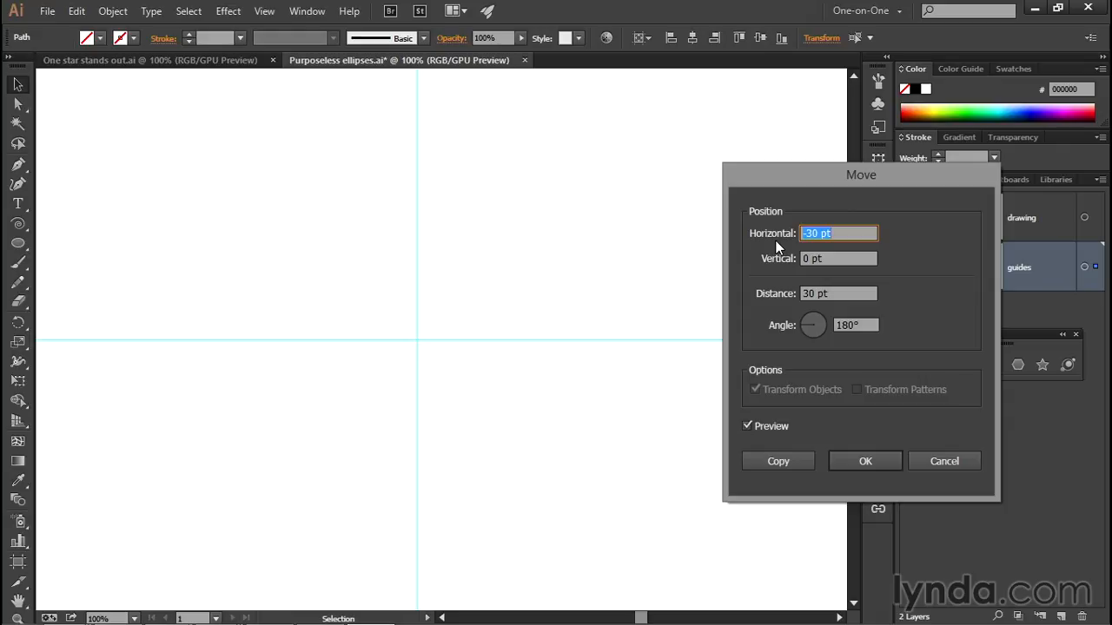
pyautogui.write('280')
pyautogui.press('Tab')
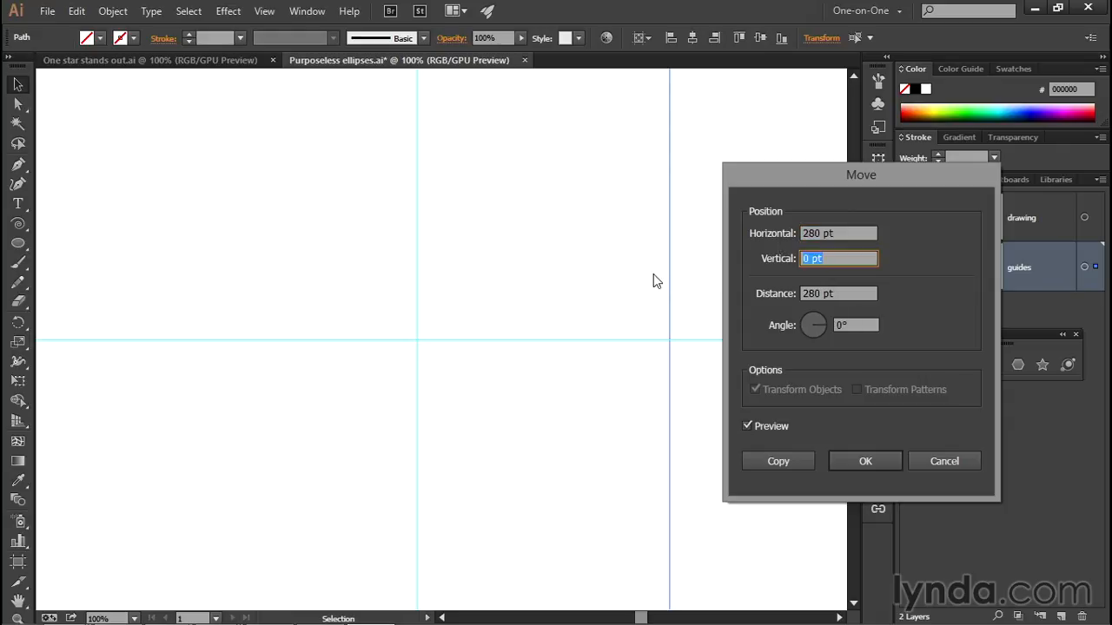
pyautogui.click(776, 465)
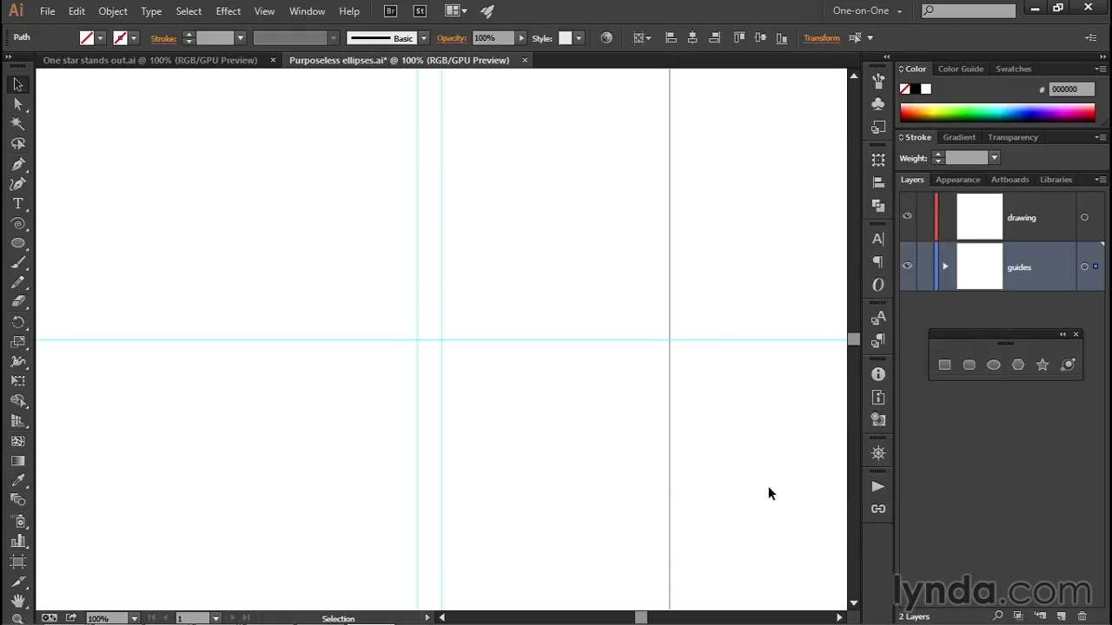
pyautogui.click(513, 231)
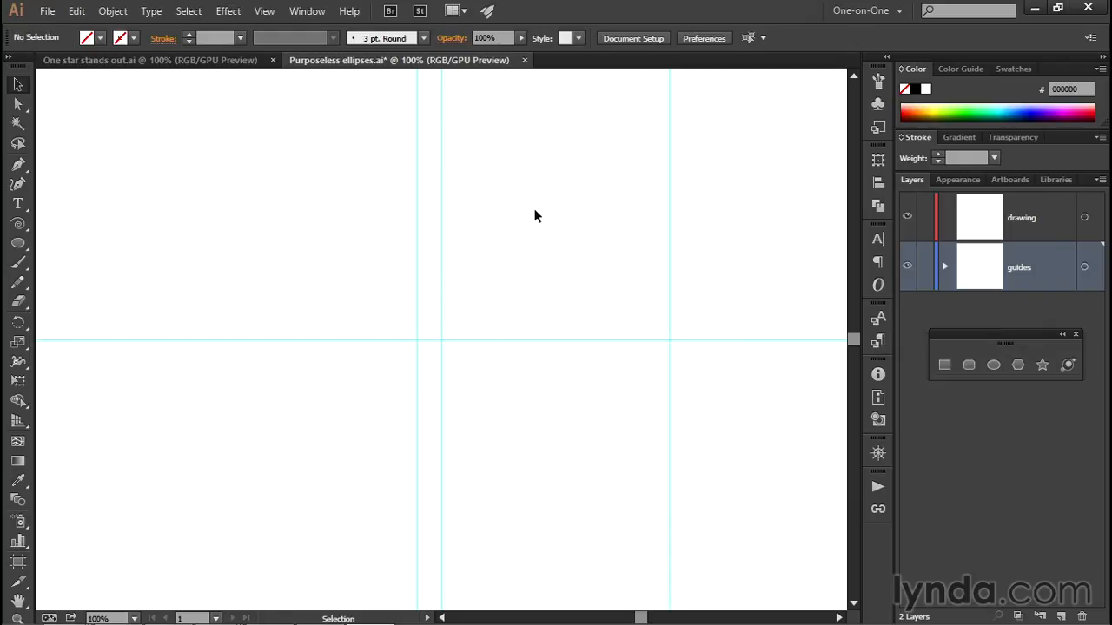
# Step: Lock all guides in the document again
pyautogui.click(266, 10)
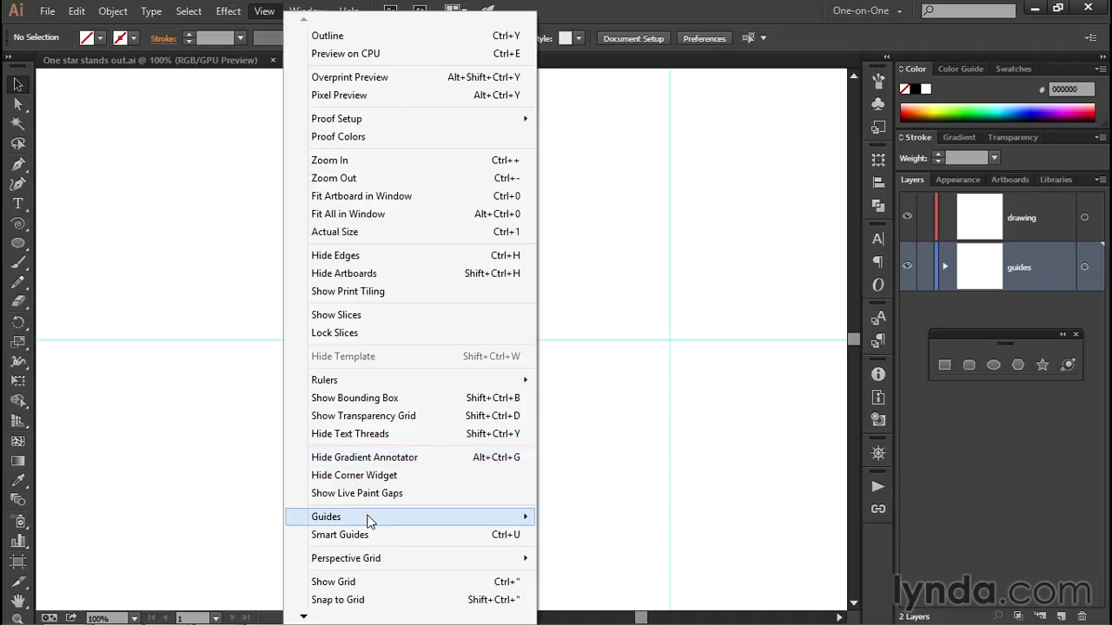
pyautogui.moveTo(384, 517)
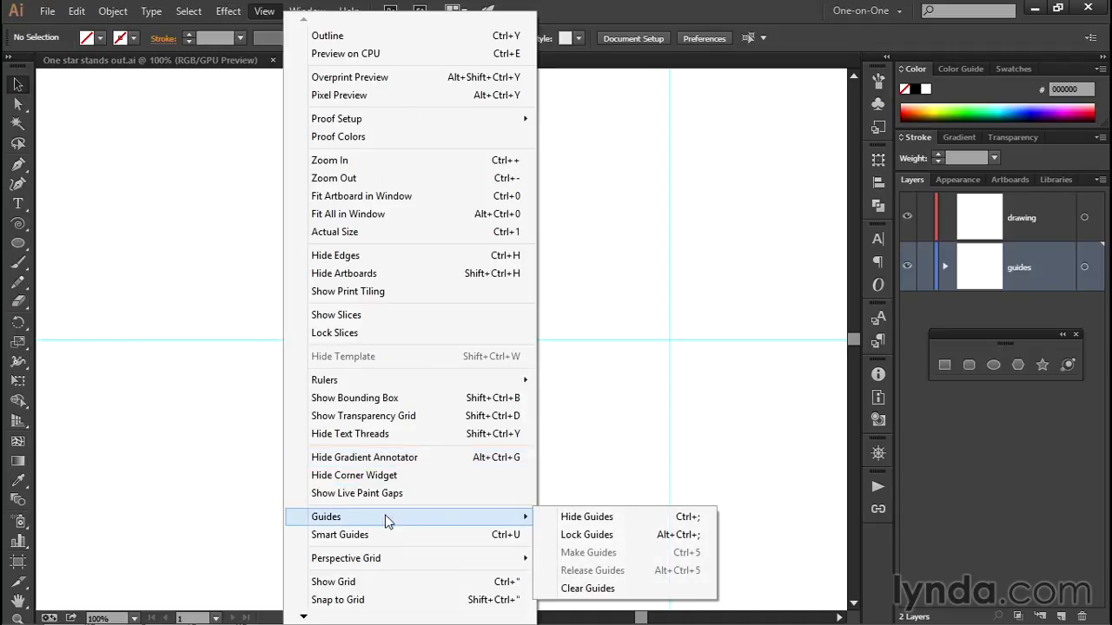
pyautogui.click(632, 536)
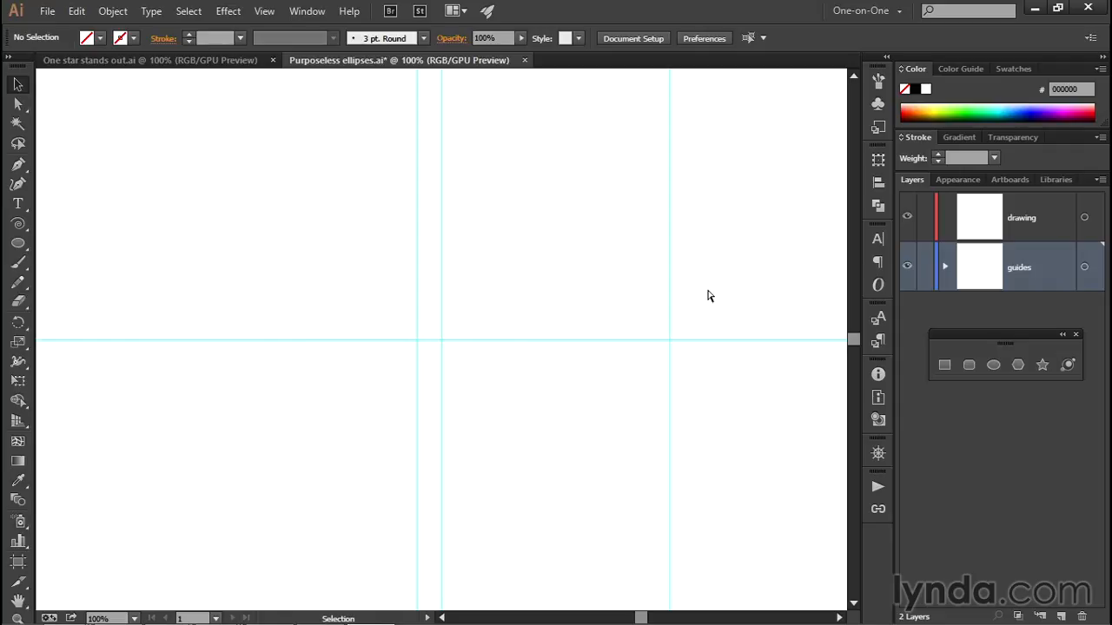
# Step: Fit the artboard in the window and move the floating shape tools over the artboard's upper-left corner
pyautogui.hotkey('ctrl', '0')
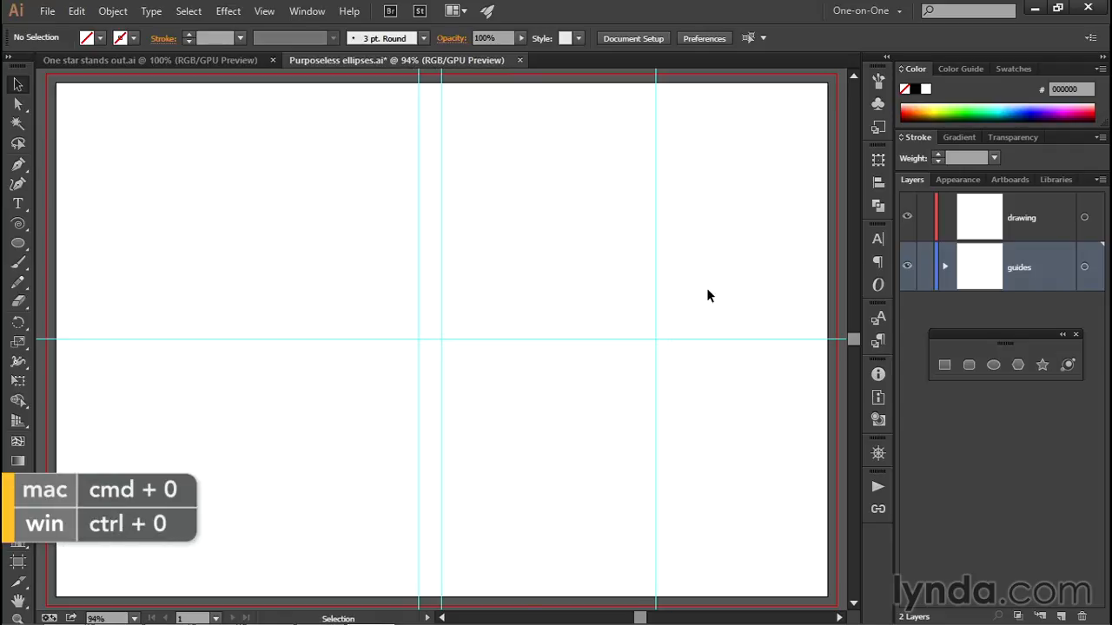
pyautogui.moveTo(1034, 334); pyautogui.dragTo(177, 109)
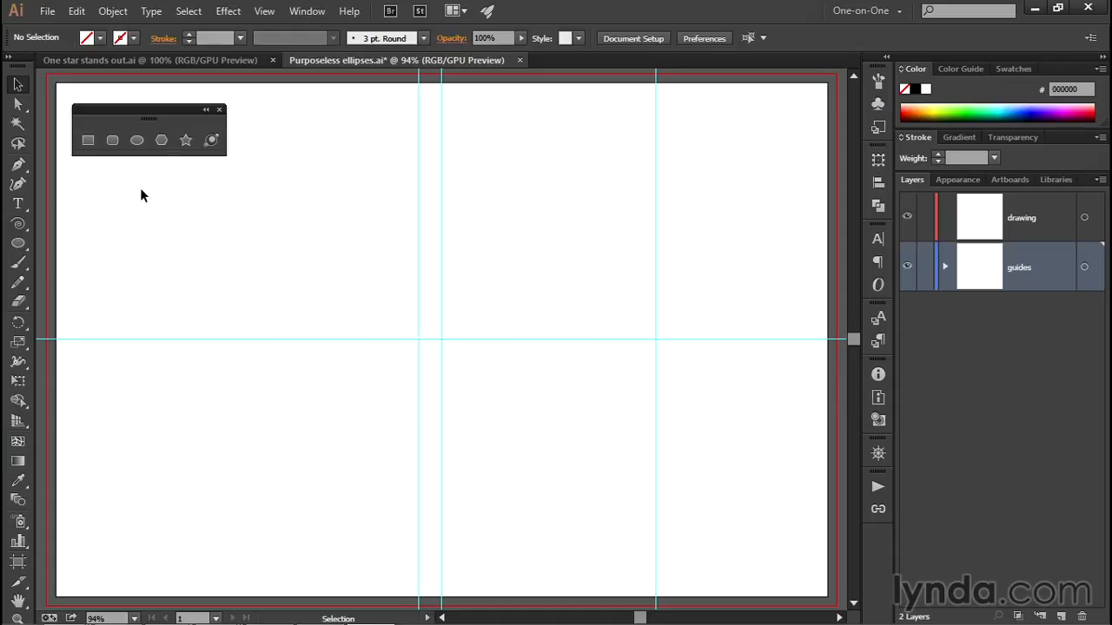
# Step: Start a numeric ellipse on the artboard, enter 300 pt width and 200 pt height, and try constraining its proportions
pyautogui.click(136, 141)
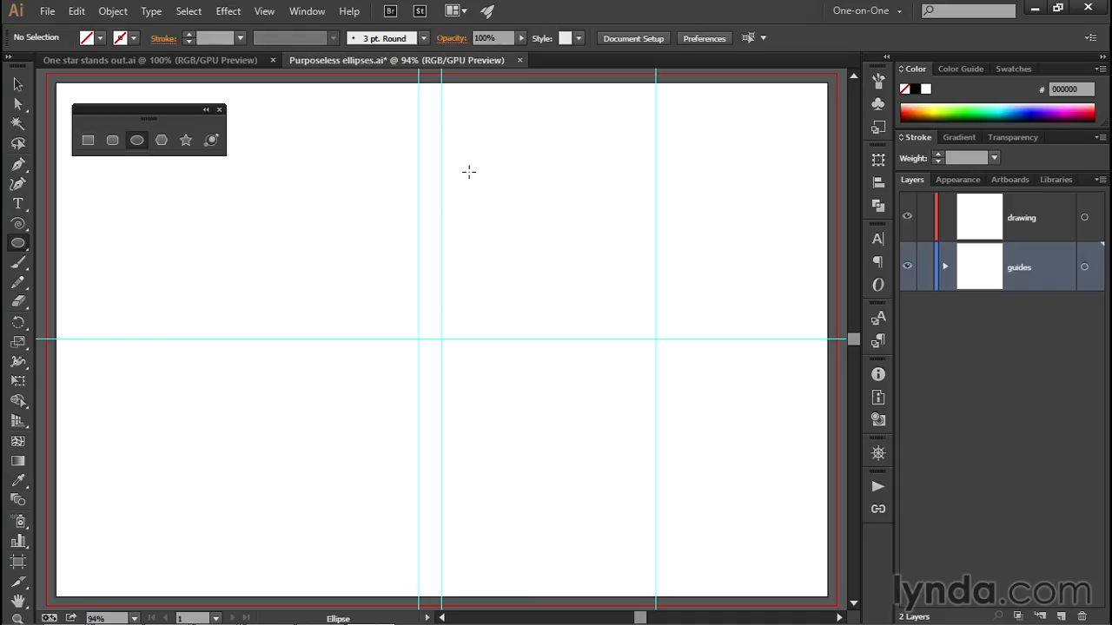
pyautogui.click(469, 172)
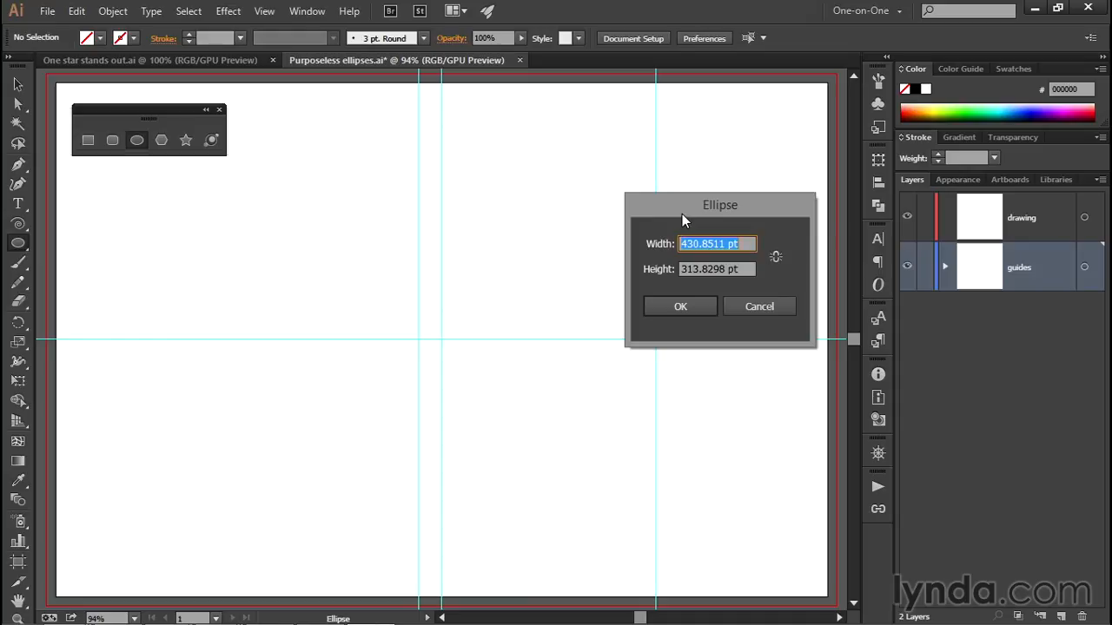
pyautogui.write('300')
pyautogui.press('Tab')
pyautogui.write('200')
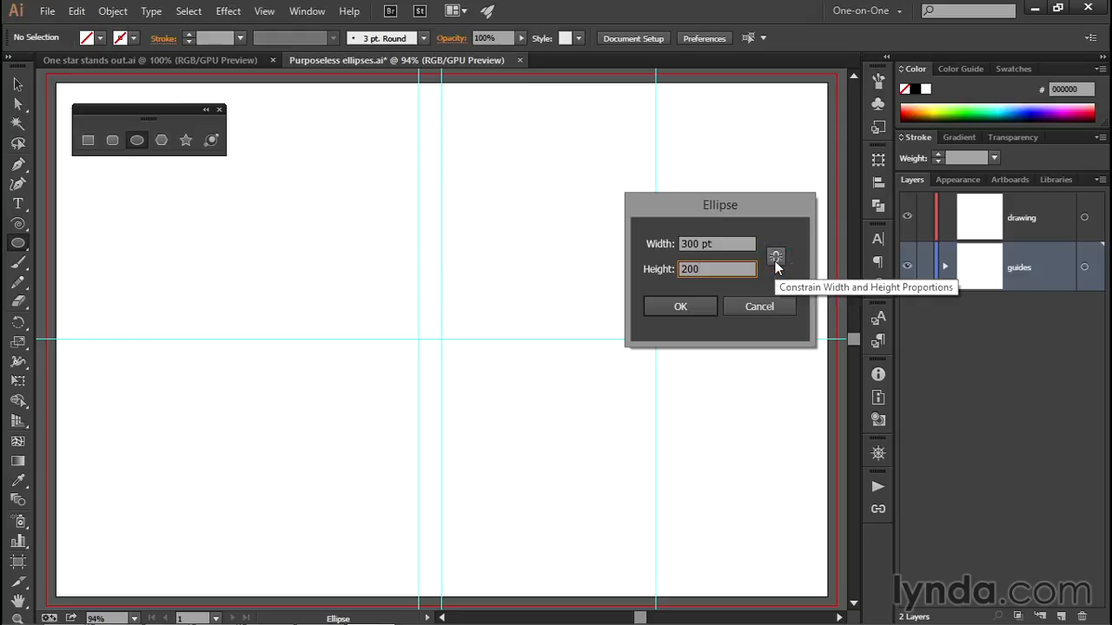
pyautogui.click(775, 260)
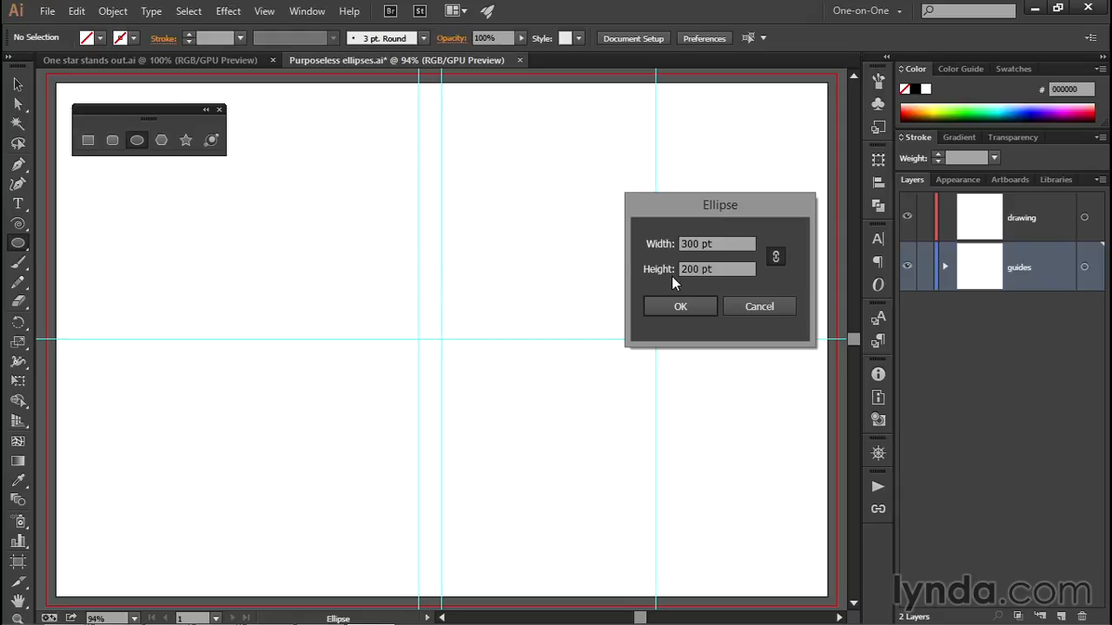
pyautogui.moveTo(686, 243); pyautogui.dragTo(680, 244)
pyautogui.write('6')
# Step: Create a 422 by 422 pt circle with unconstrained proportions and give it a 1 pt stroke
pyautogui.click(772, 257)
pyautogui.moveTo(726, 246); pyautogui.dragTo(646, 200)
pyautogui.write('422')
pyautogui.press('Tab')
pyautogui.write('422')
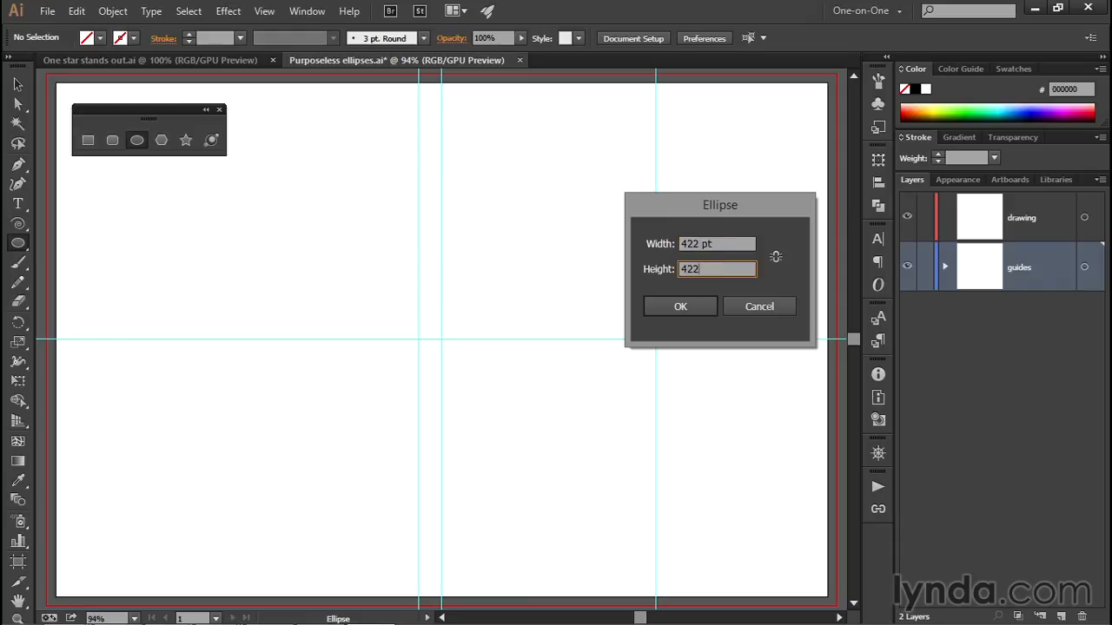
pyautogui.click(698, 305)
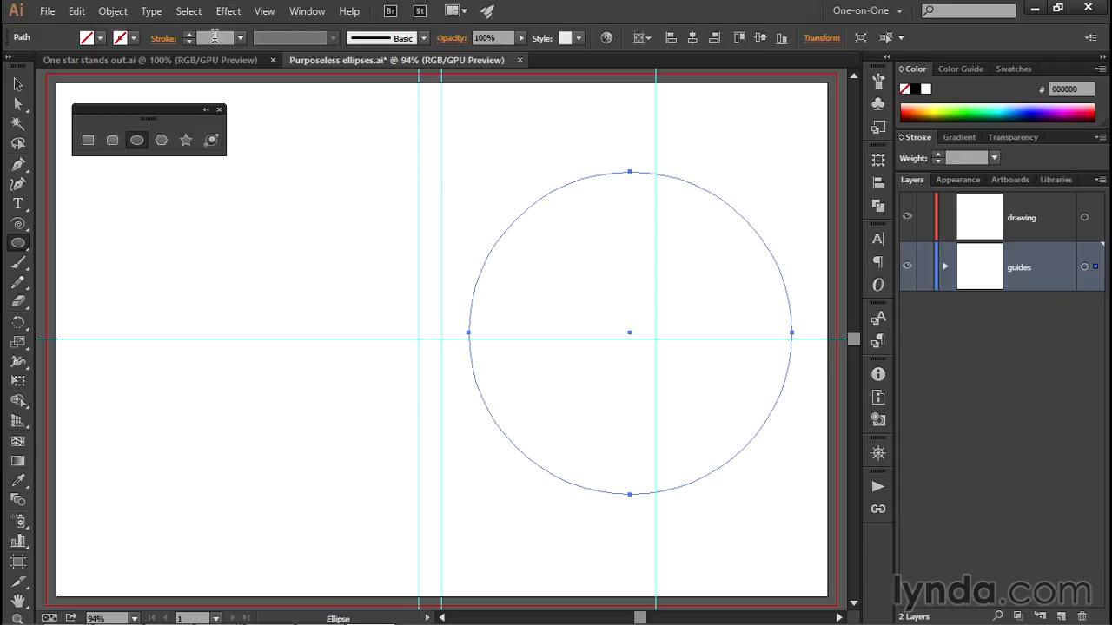
pyautogui.click(241, 40)
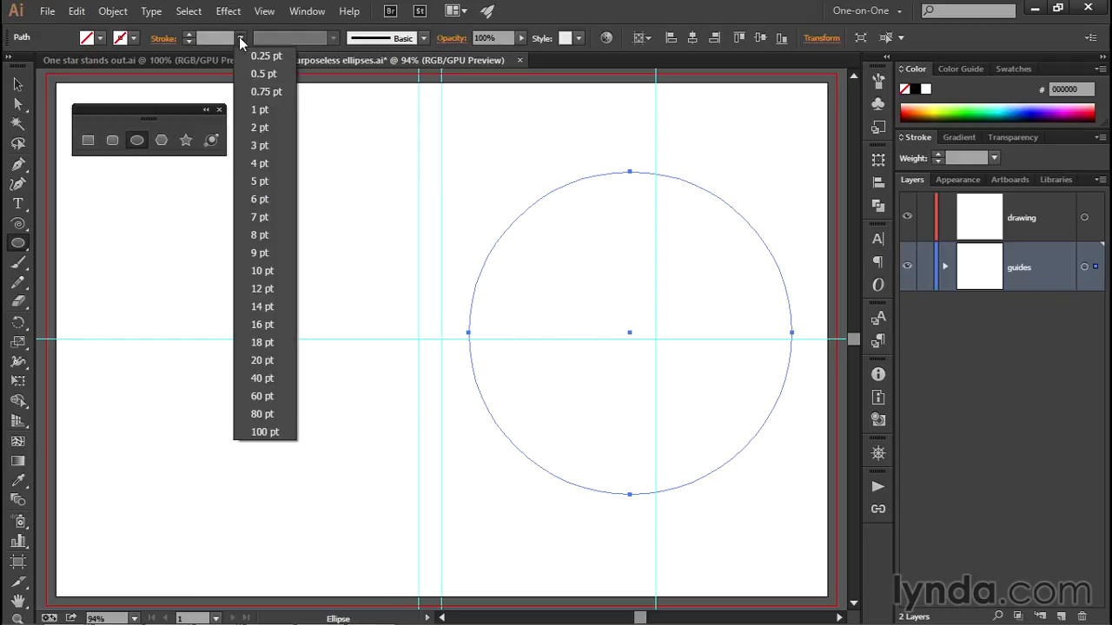
pyautogui.click(275, 110)
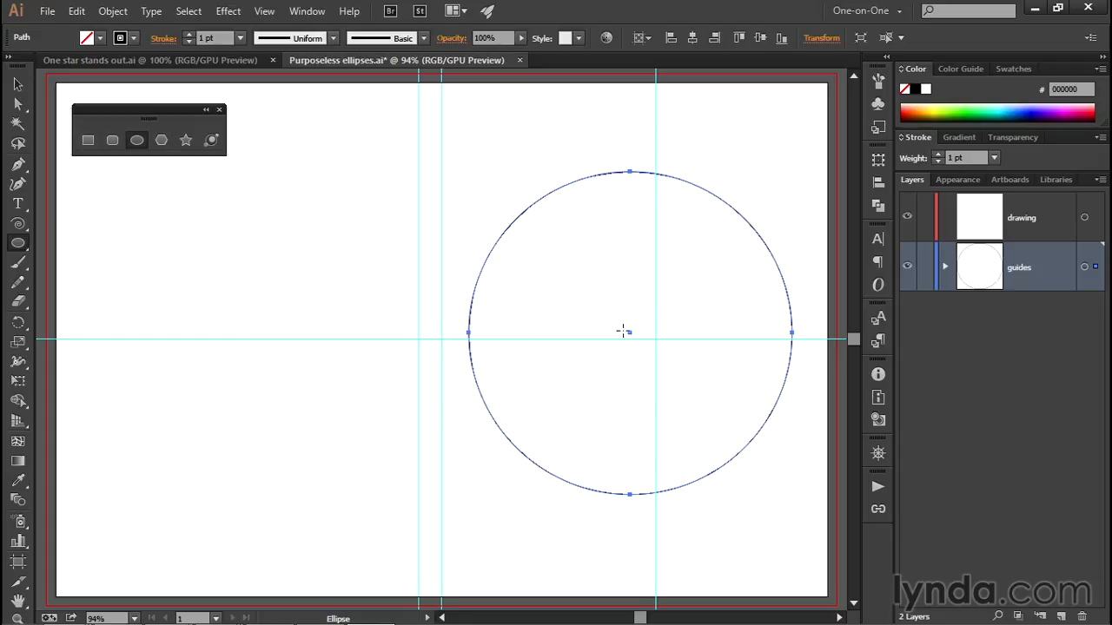
# Step: Move the circle by its center point onto the intersection of the horizontal guide and the rightmost vertical guide
pyautogui.press('v')
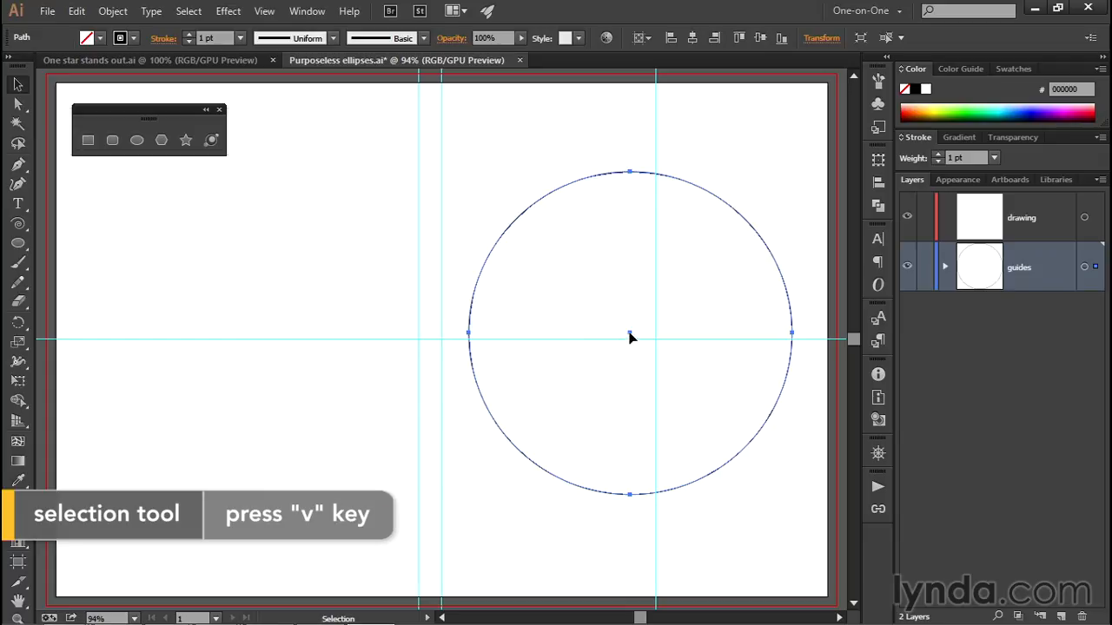
pyautogui.moveTo(628, 335)
pyautogui.mouseDown()
pyautogui.moveTo(620, 360)
pyautogui.moveTo(628, 323)
pyautogui.mouseUp()
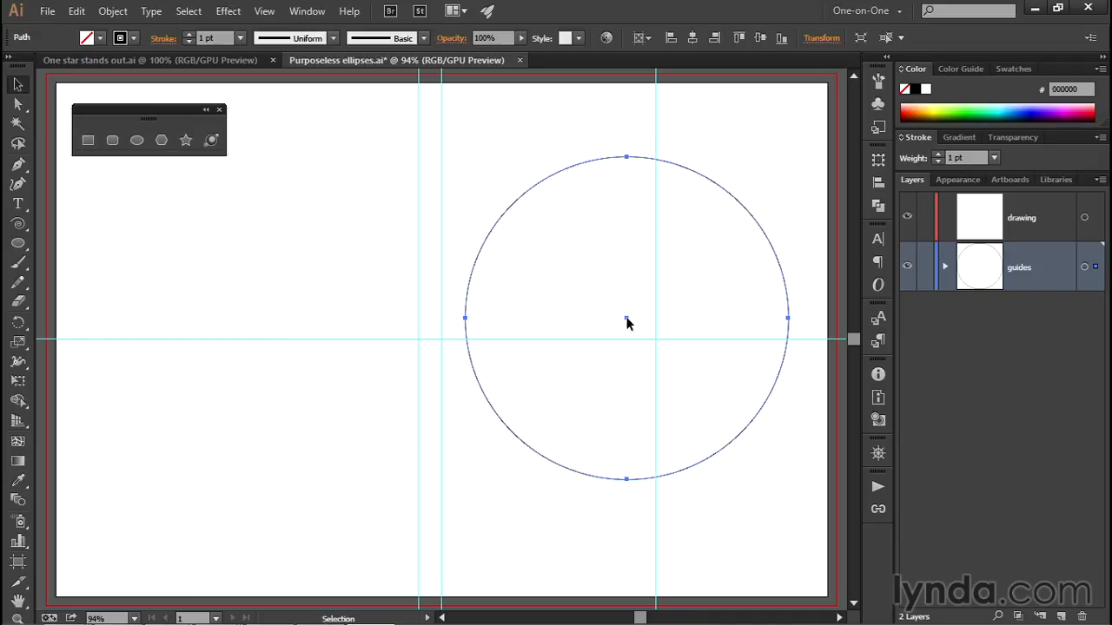
pyautogui.moveTo(628, 323); pyautogui.dragTo(656, 344)
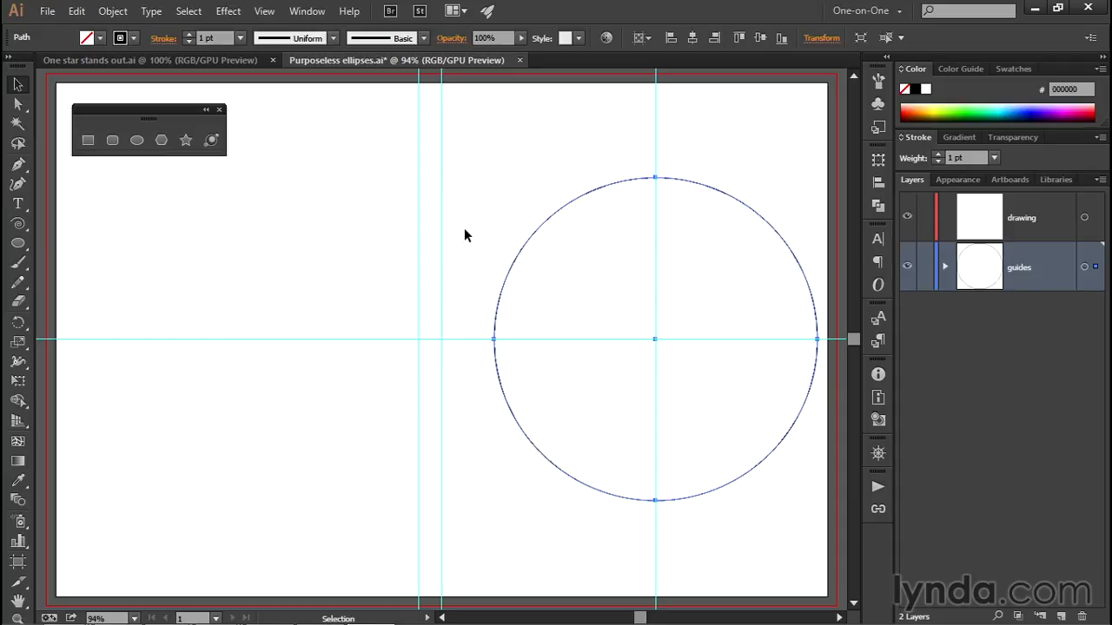
# Step: Replace the circle with a 422 by 422 pt ellipse drawn from its center at the horizontal and rightmost vertical guide intersection
pyautogui.press('Delete')
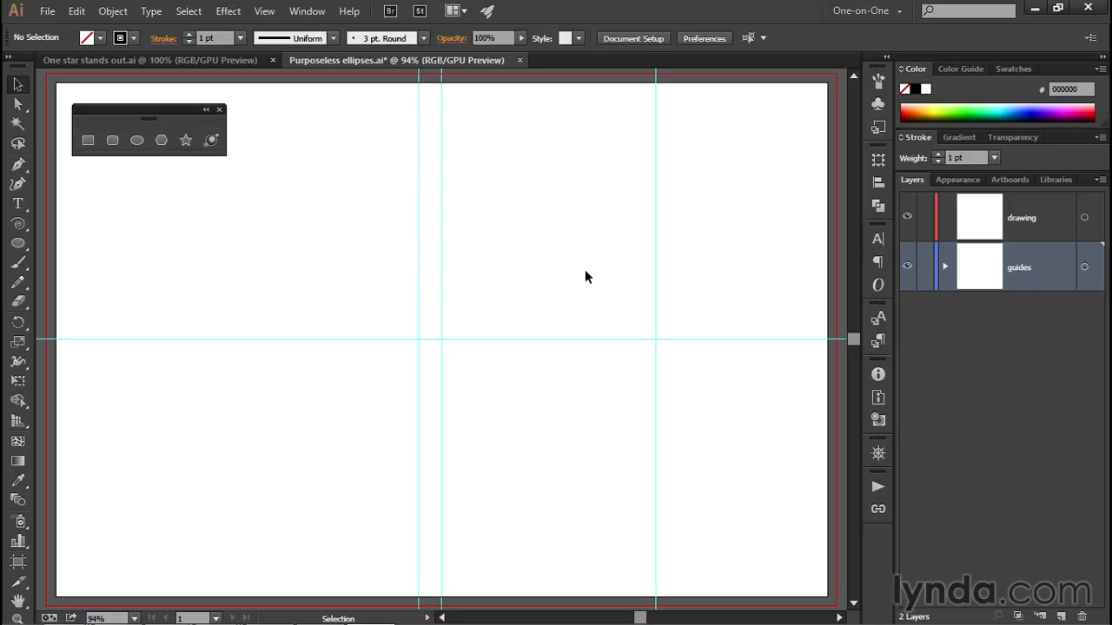
pyautogui.click(138, 140)
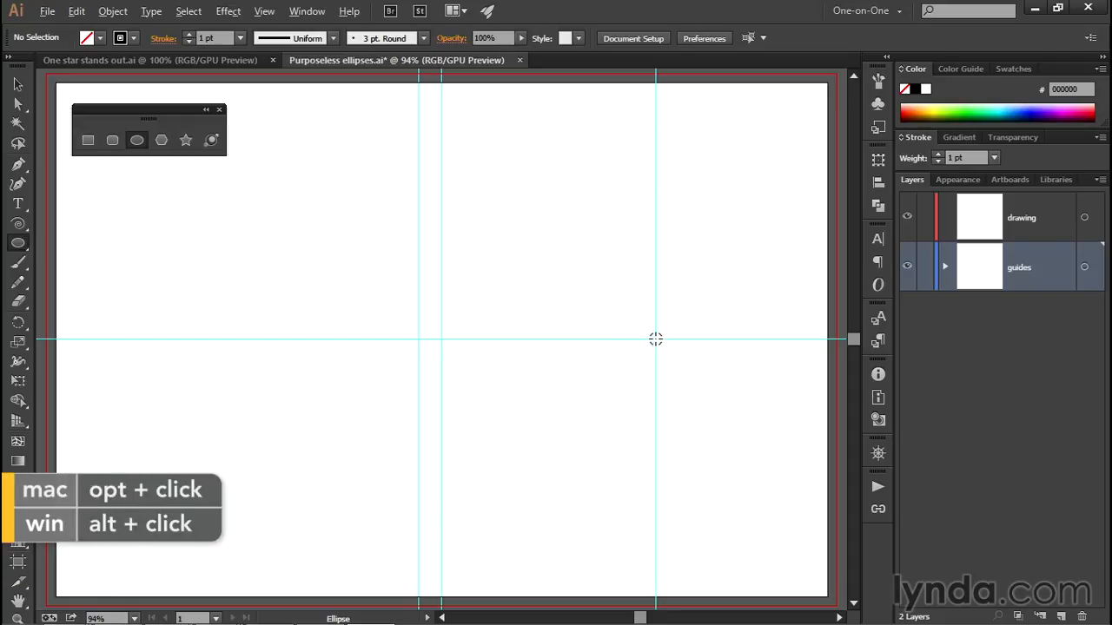
pyautogui.keyDown('alt'); pyautogui.click(657, 339); pyautogui.keyUp('alt')
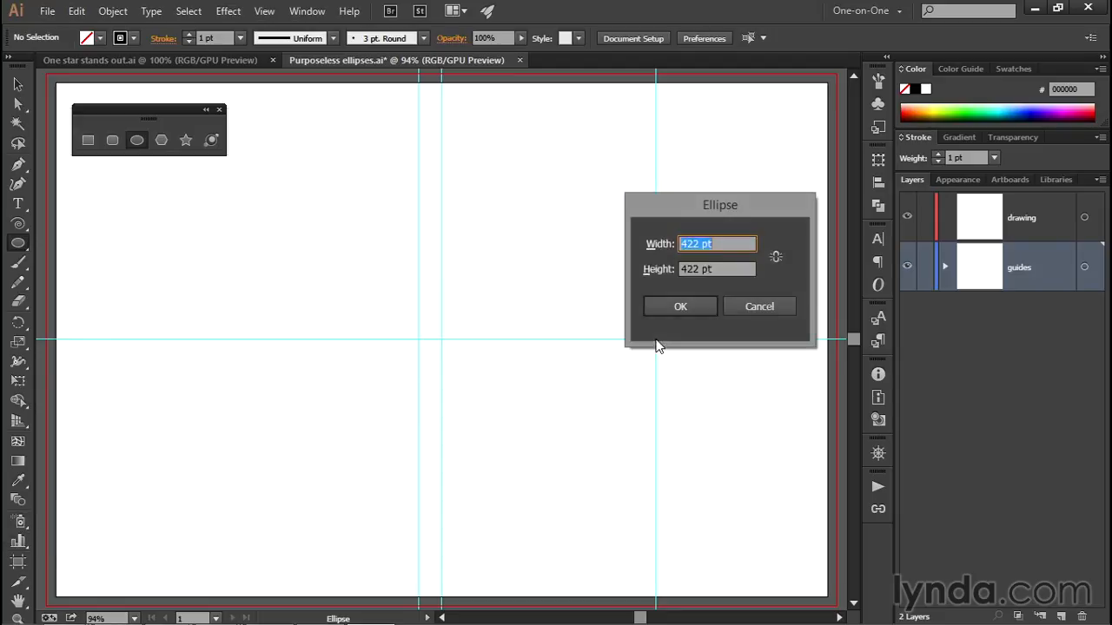
pyautogui.moveTo(676, 212); pyautogui.dragTo(298, 241)
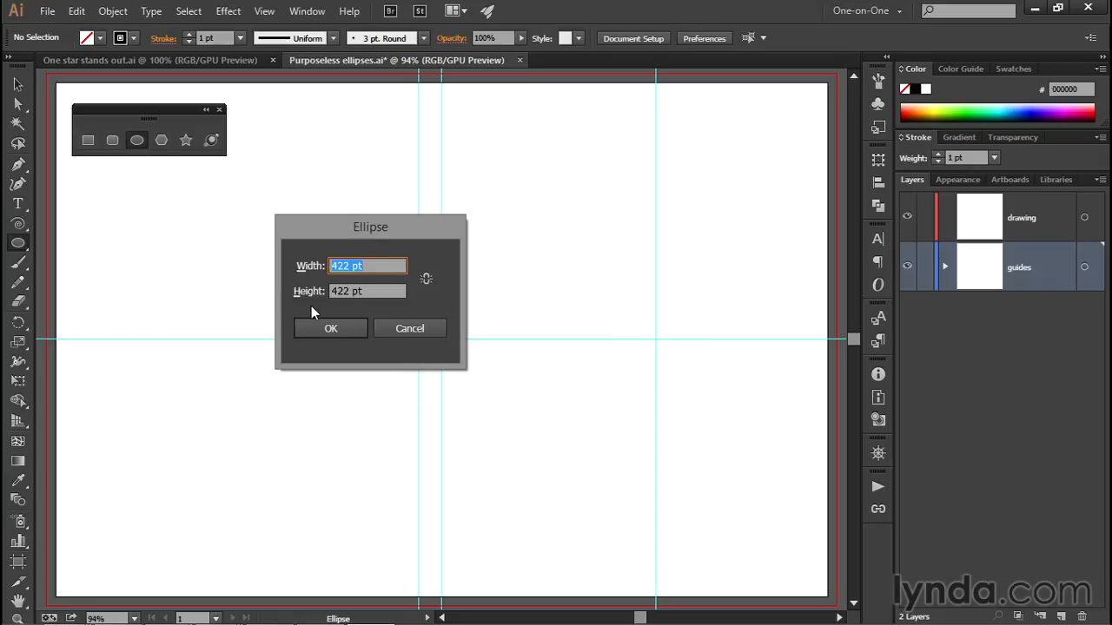
pyautogui.click(337, 330)
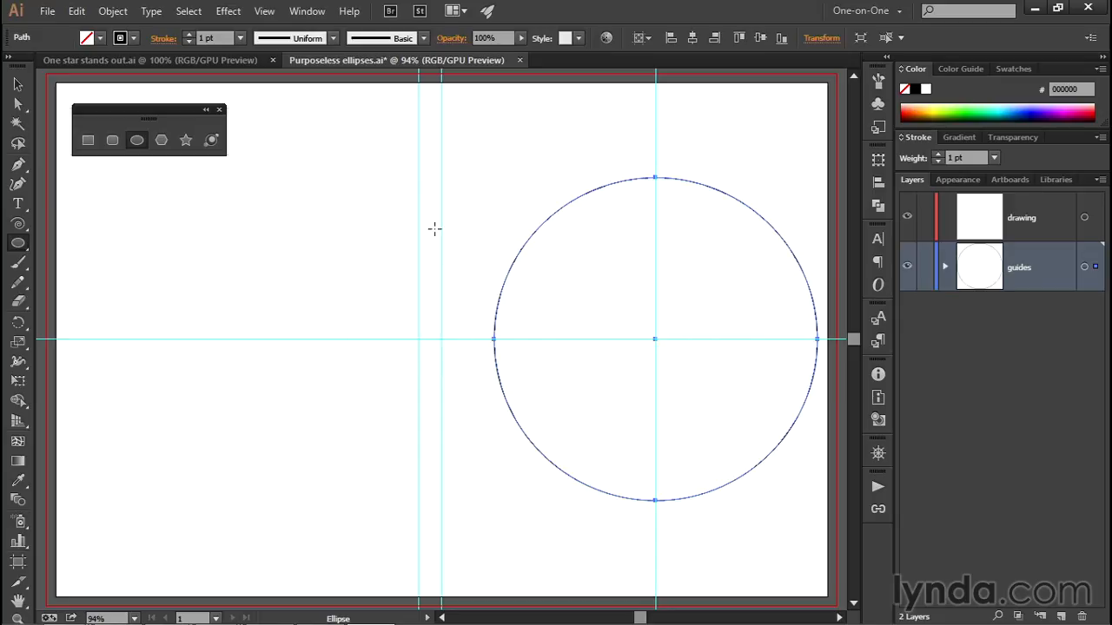
# Step: Zoom in on the circle, copy it, and paste the duplicate directly in front of the original
pyautogui.hotkey('ctrl', 'space')
pyautogui.click(680, 339)
pyautogui.click(440, 335)
pyautogui.moveTo(422, 335); pyautogui.dragTo(470, 332)
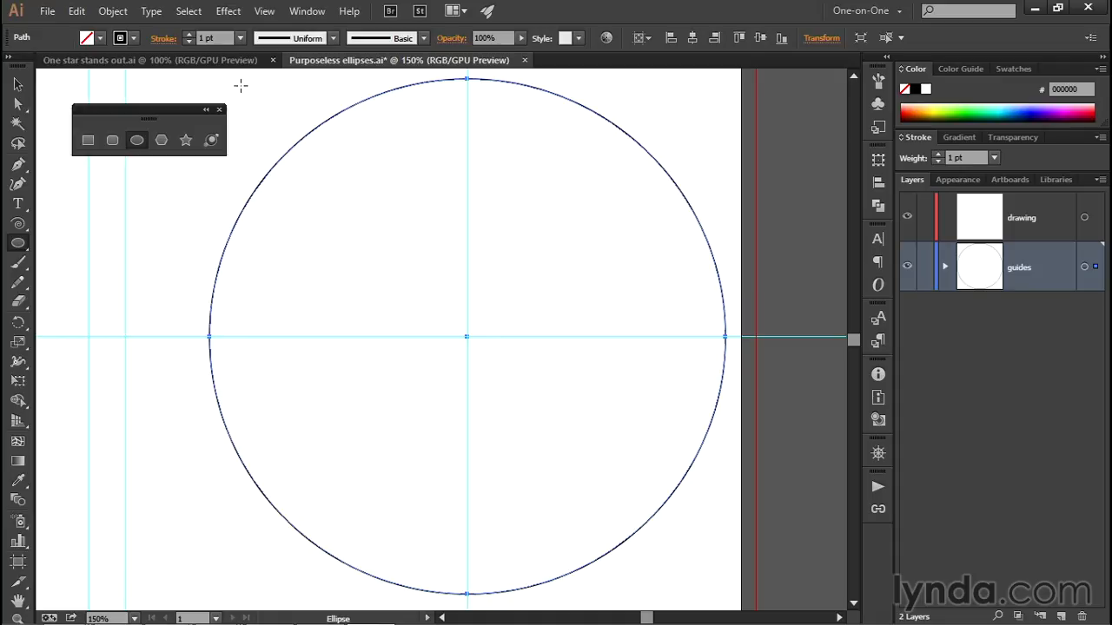
pyautogui.click(76, 11)
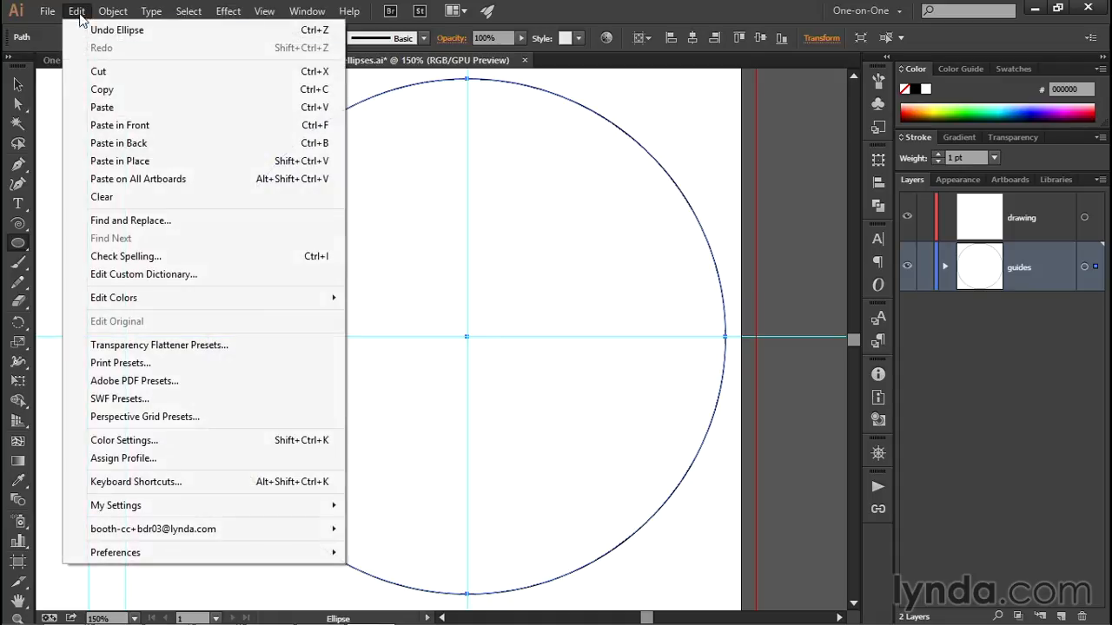
pyautogui.click(134, 92)
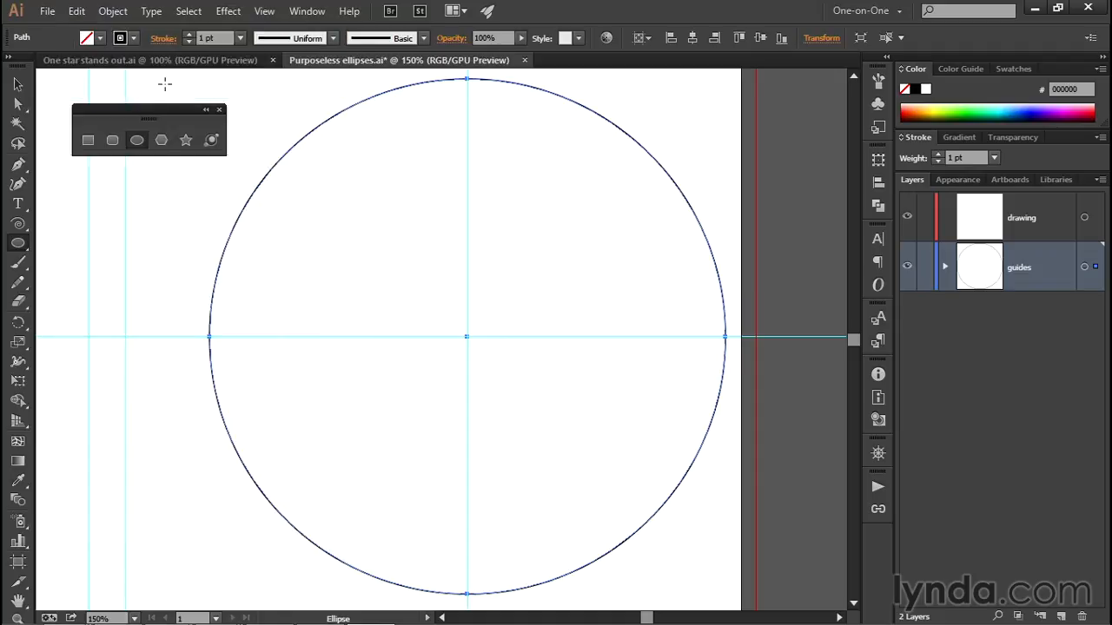
pyautogui.click(76, 11)
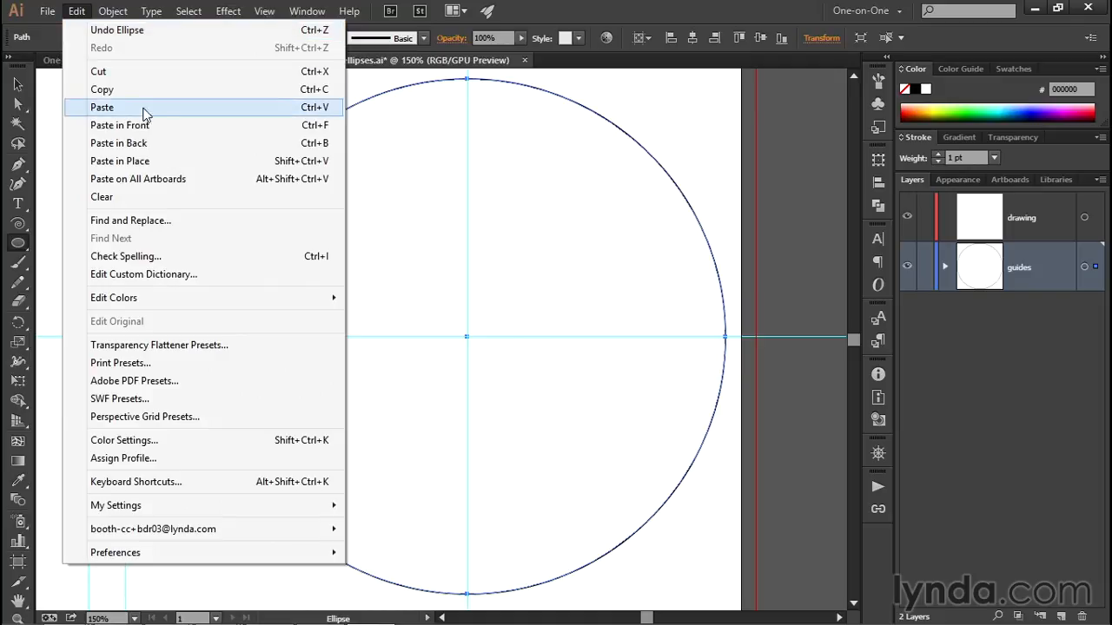
pyautogui.click(183, 127)
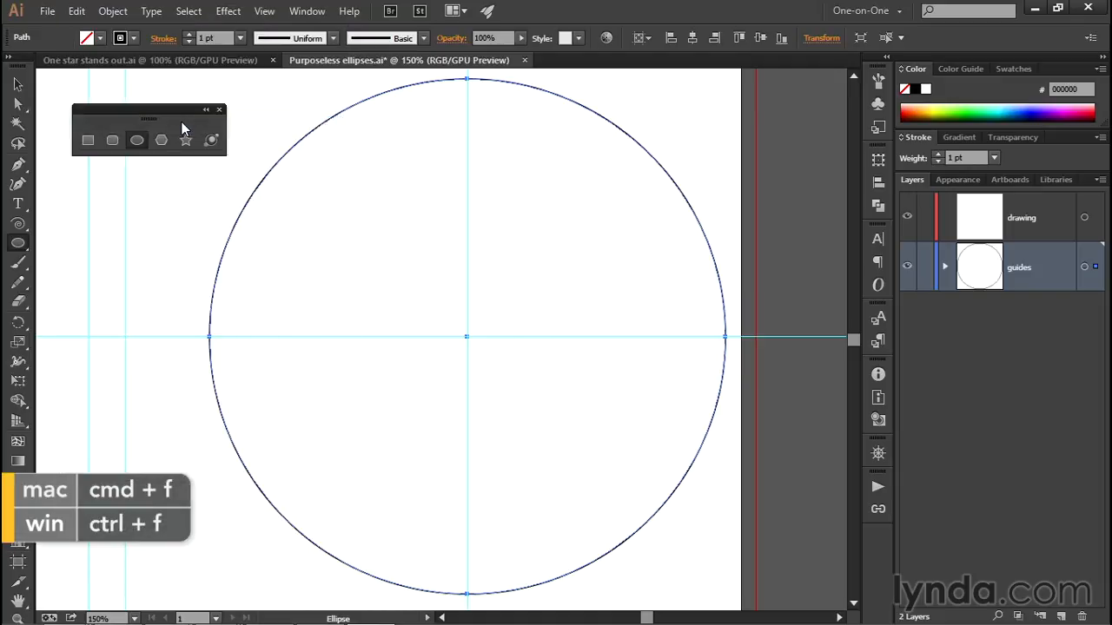
# Step: Try moving the pasted circle down and to the left of the original, and undo that move
pyautogui.press('v')
pyautogui.moveTo(252, 194); pyautogui.dragTo(201, 240)
pyautogui.press('l')
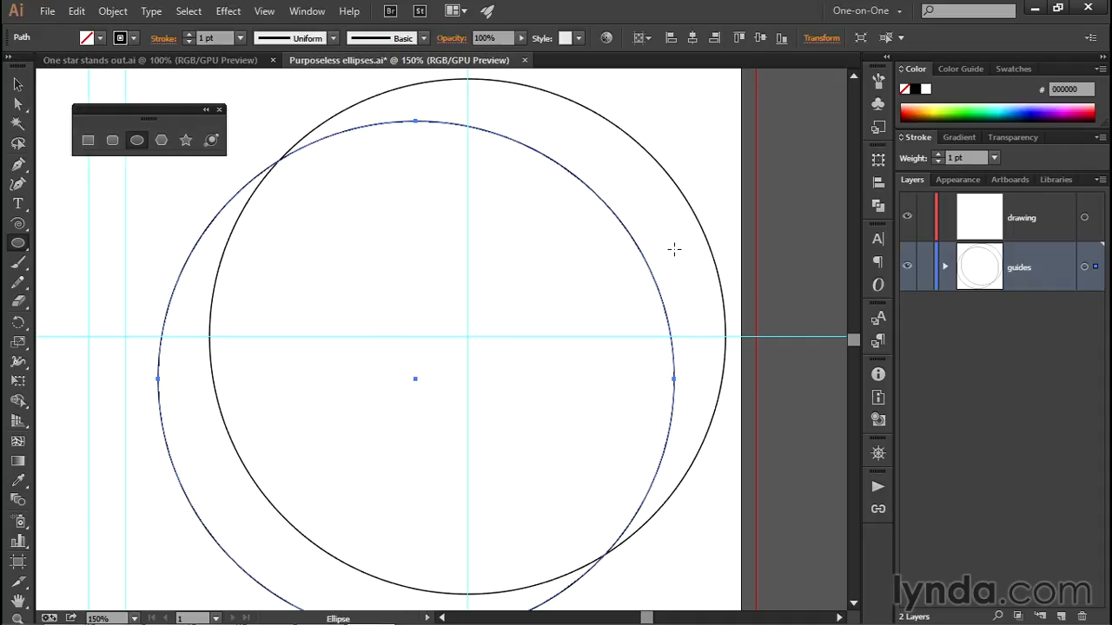
pyautogui.hotkey('ctrl', 'z')
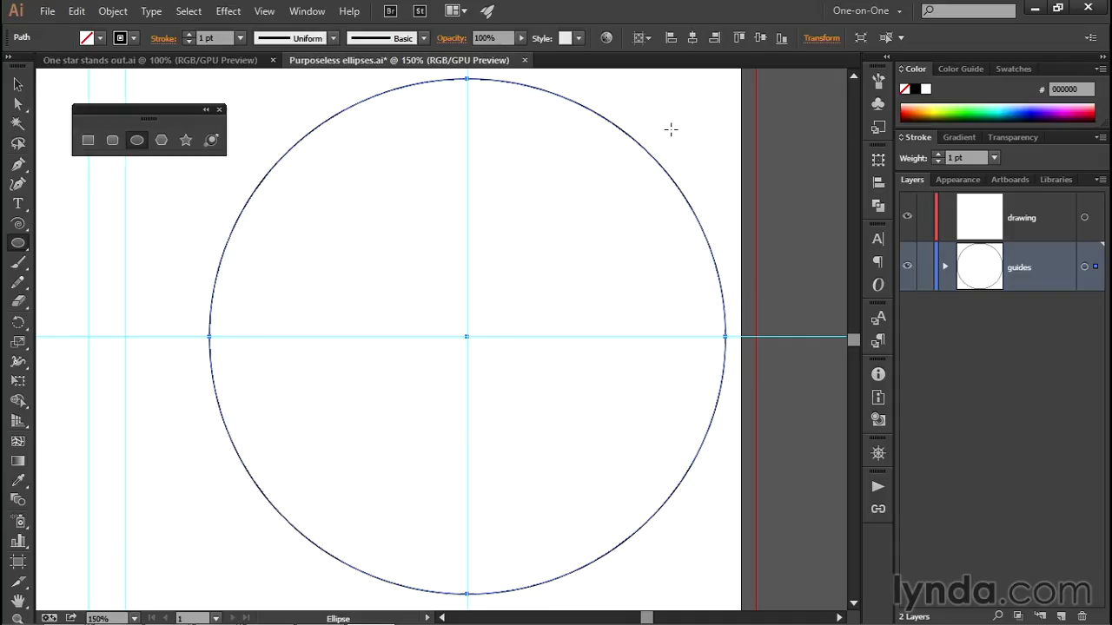
# Step: Proportionally shrink the pasted circle about its center by subtracting 12 pt from its width, with width and height constrained
pyautogui.click(817, 40)
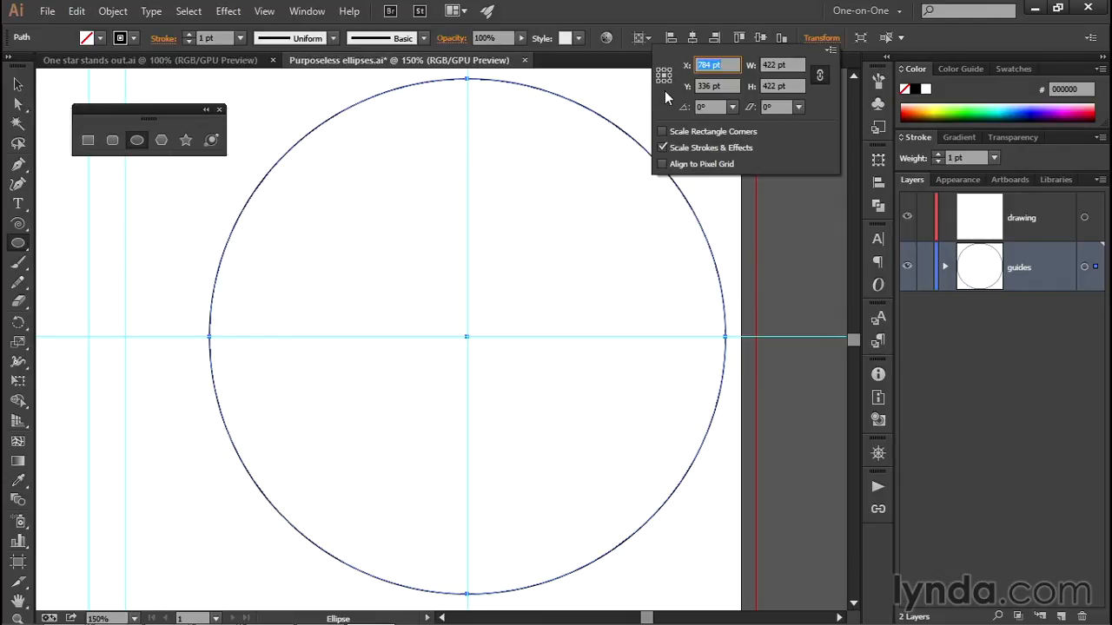
pyautogui.click(818, 78)
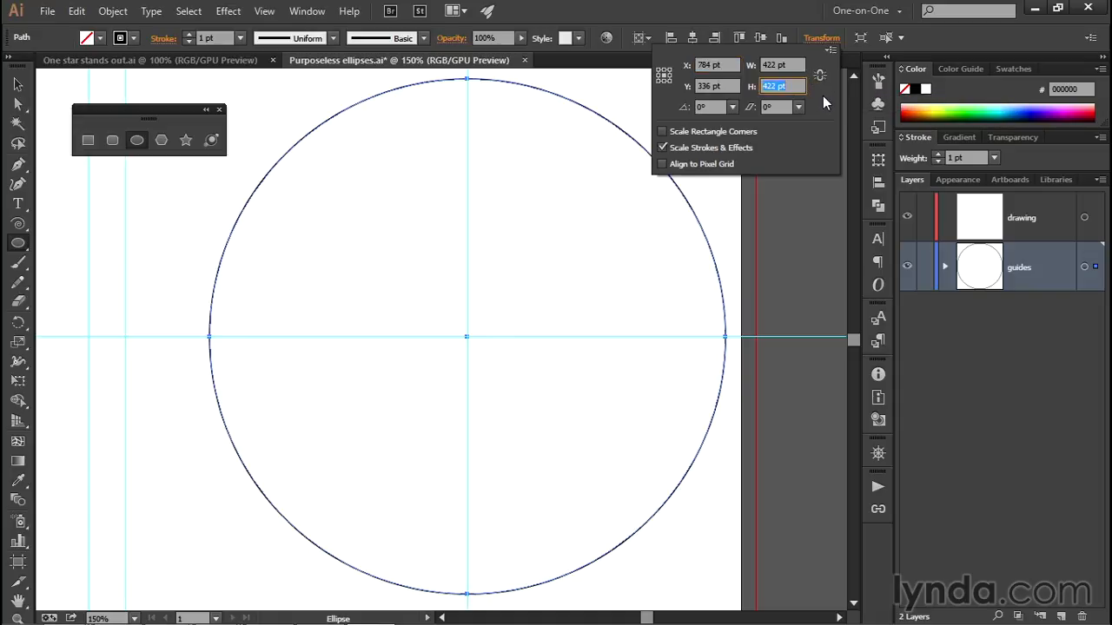
pyautogui.click(791, 66)
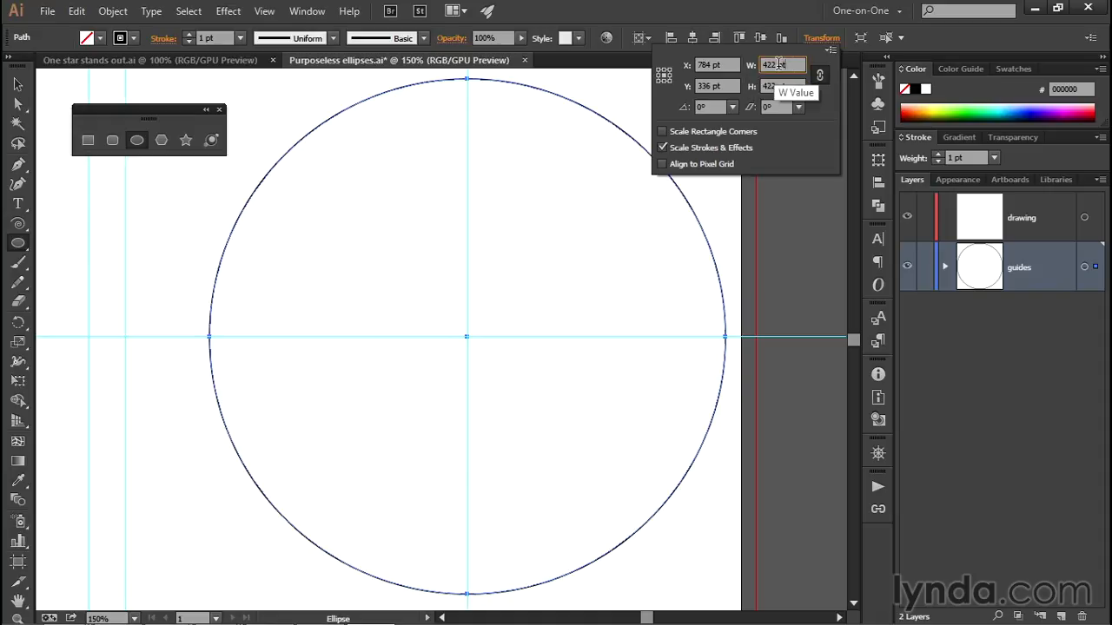
pyautogui.write('-12')
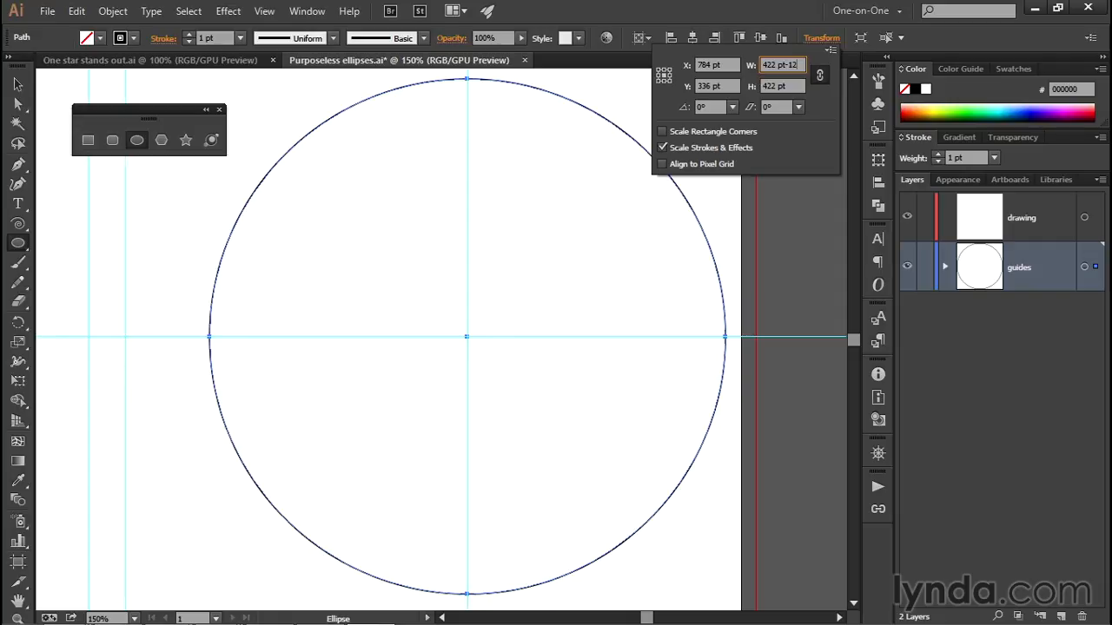
pyautogui.hotkey('alt', 'Return')
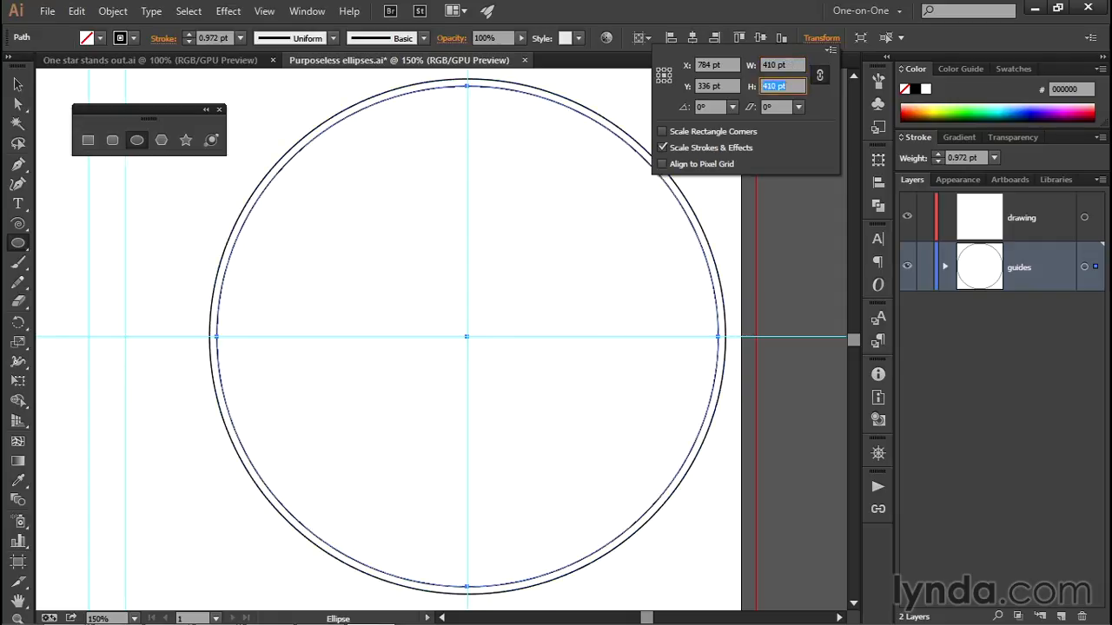
pyautogui.click(799, 85)
pyautogui.click(818, 74)
pyautogui.write('3')
# Step: Select the outer circle and the inner circle in turn to compare their stroke weights
pyautogui.press('ctrl')
pyautogui.keyDown('ctrl'); pyautogui.click(324, 123); pyautogui.keyUp('ctrl')
pyautogui.keyDown('ctrl'); pyautogui.click(324, 124); pyautogui.keyUp('ctrl')
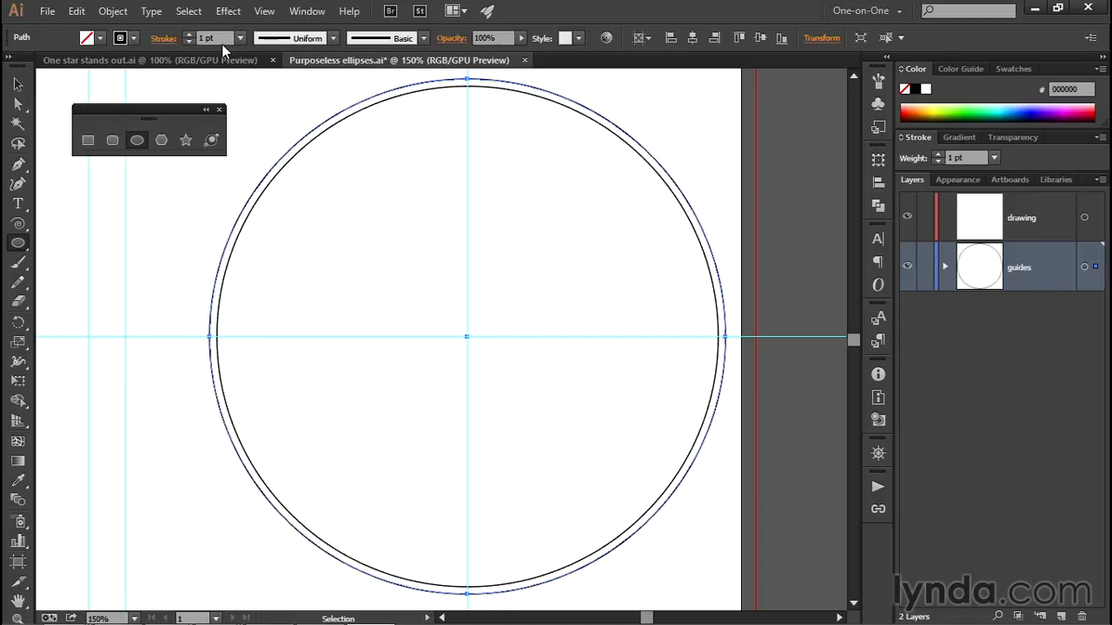
pyautogui.keyDown('ctrl'); pyautogui.click(315, 146); pyautogui.keyUp('ctrl')
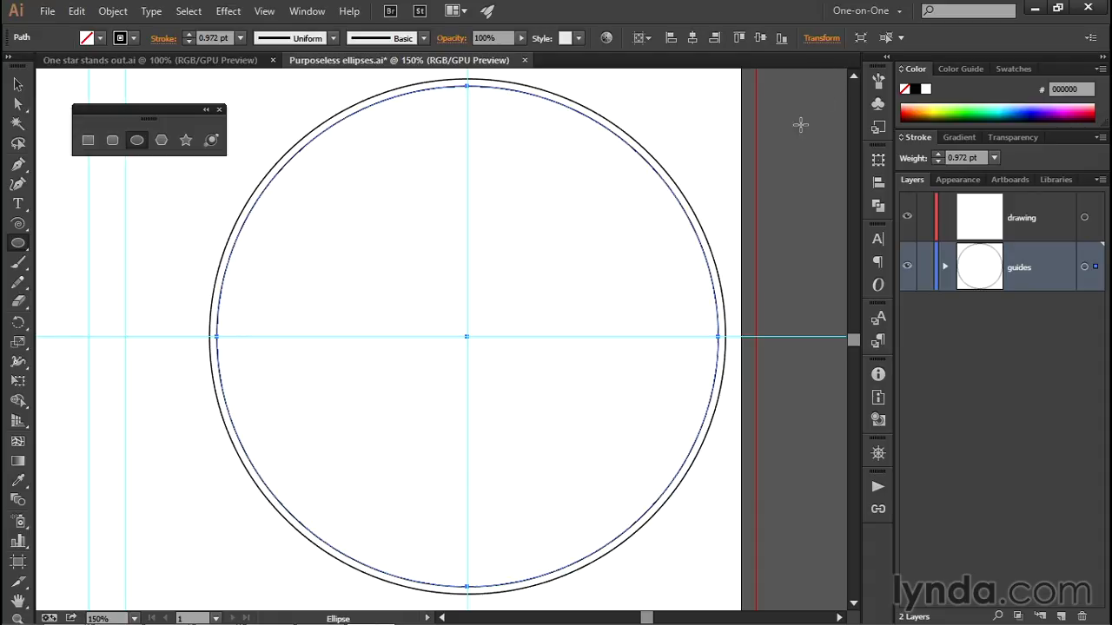
# Step: Turn off Scale Strokes & Effects and set the inner circle's stroke weight to 1 pt
pyautogui.click(821, 37)
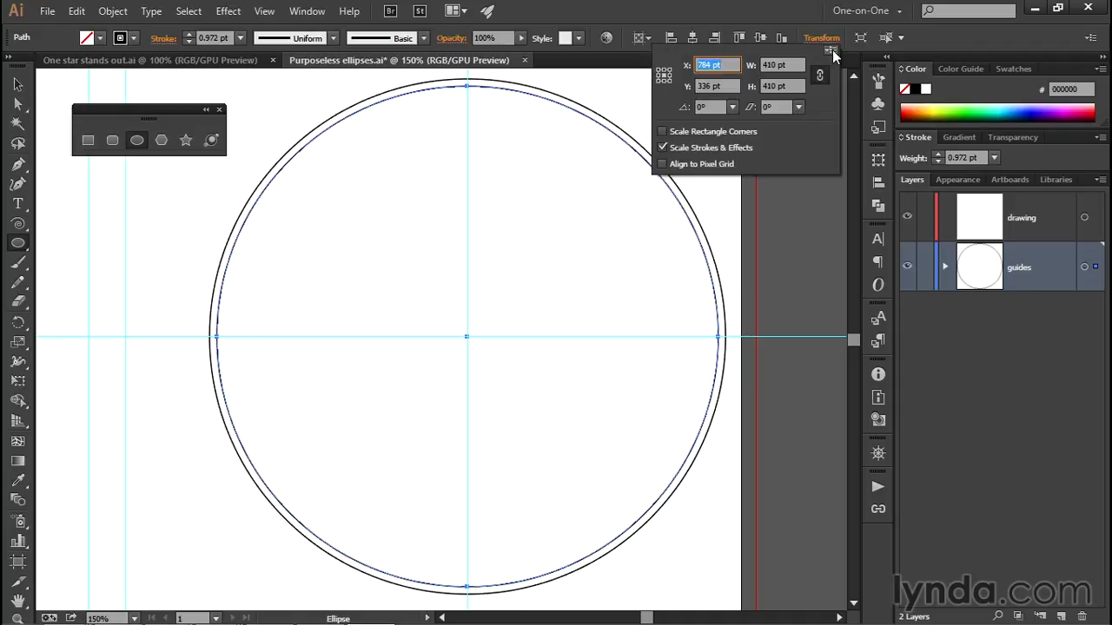
pyautogui.click(832, 49)
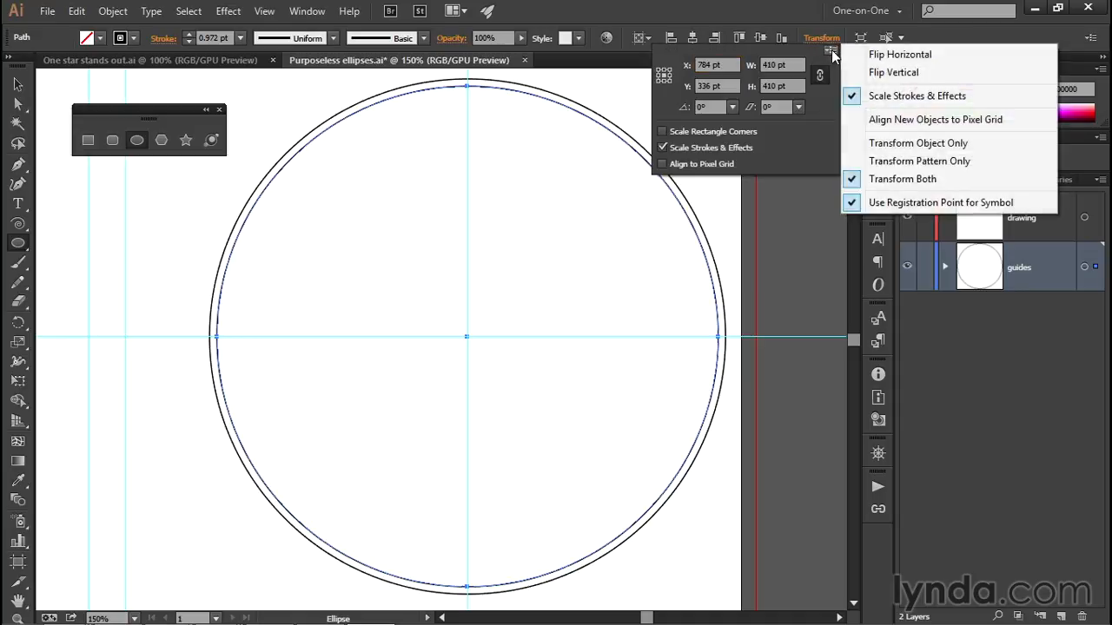
pyautogui.click(977, 96)
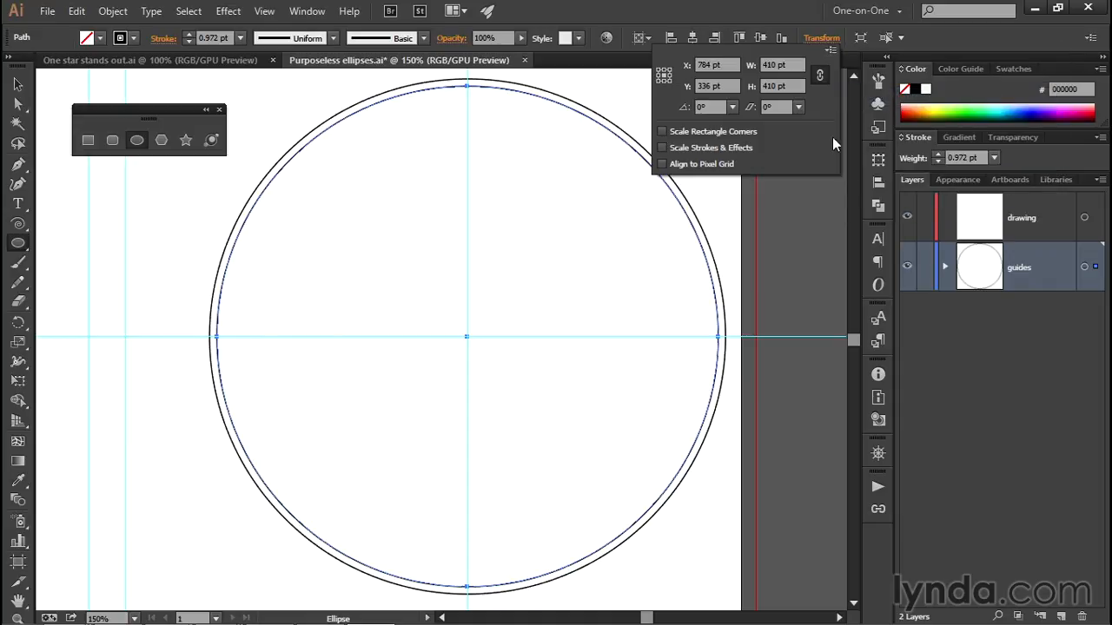
pyautogui.click(808, 41)
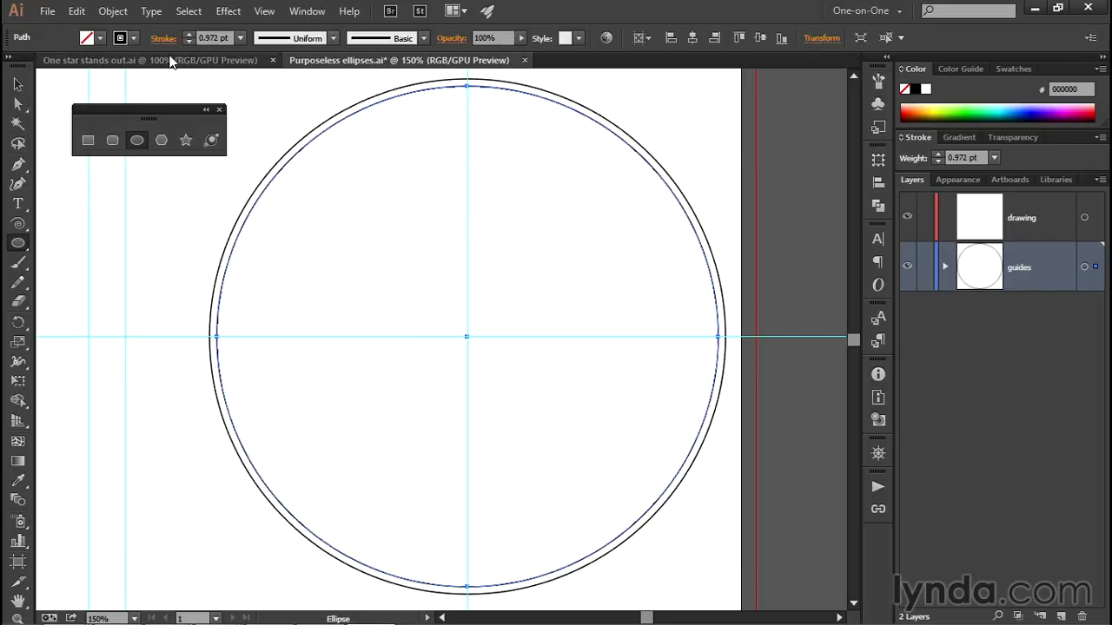
pyautogui.click(240, 36)
pyautogui.click(275, 109)
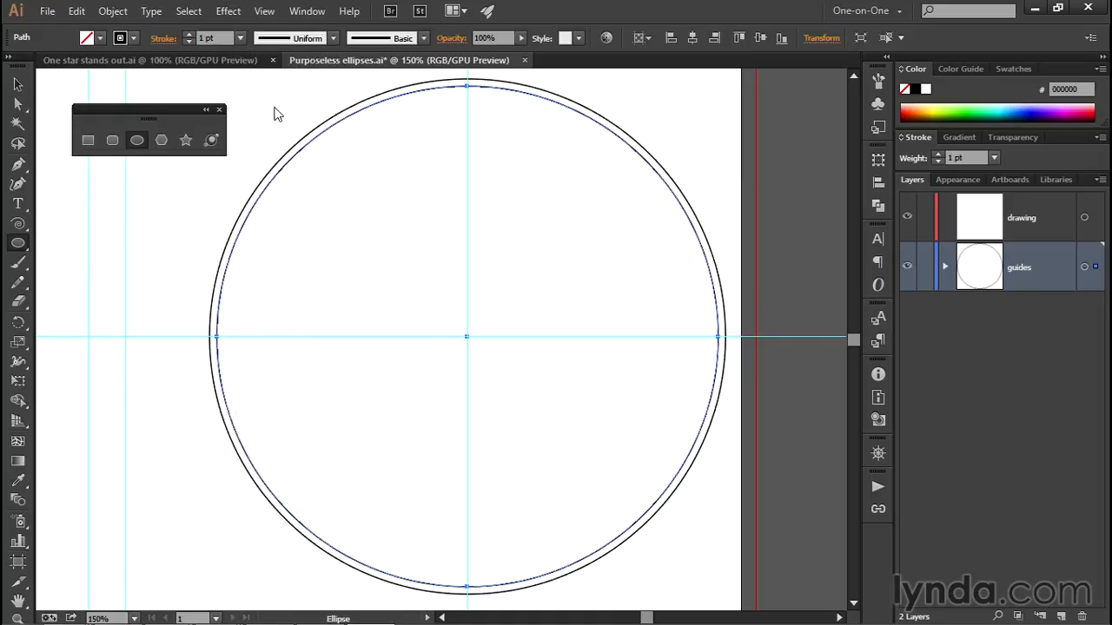